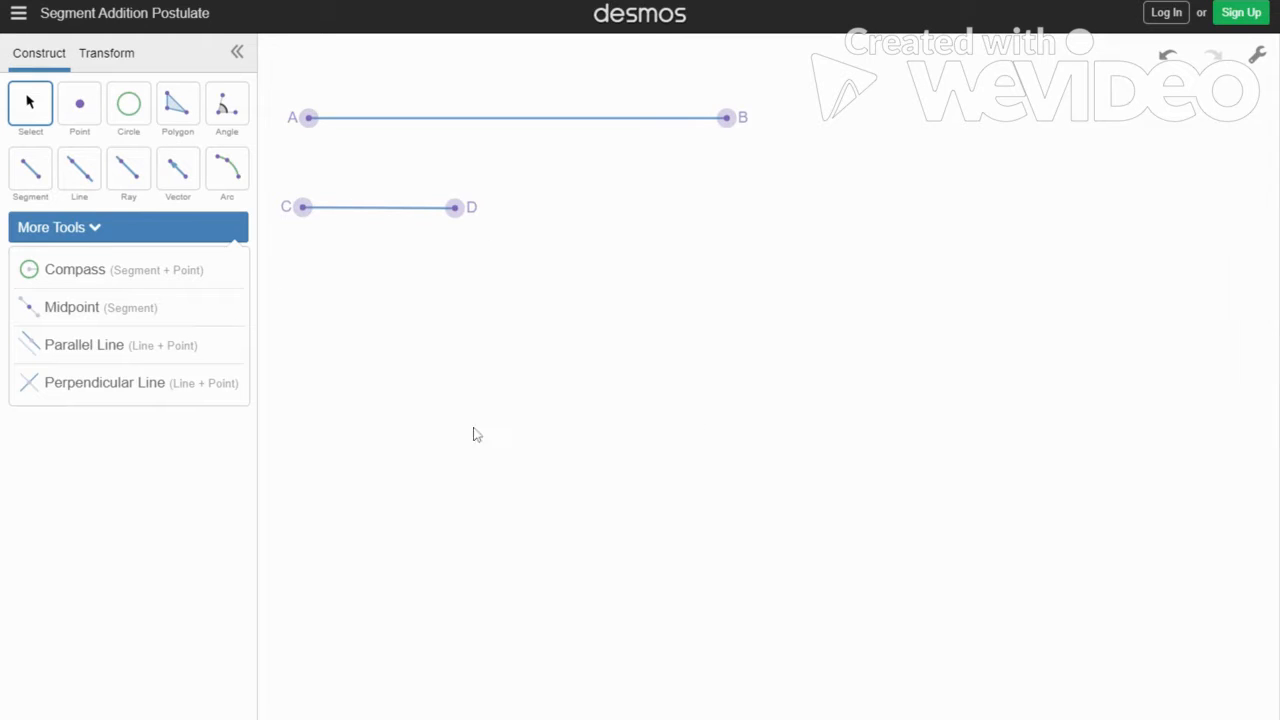
- Move segment CD closer to segment AB and draw a long horizontal line below both segments
{"action": "left_click_drag", "start_coordinate": [375, 216], "coordinate": [379, 189]}
{"action": "left_click", "coordinate": [85, 170]}
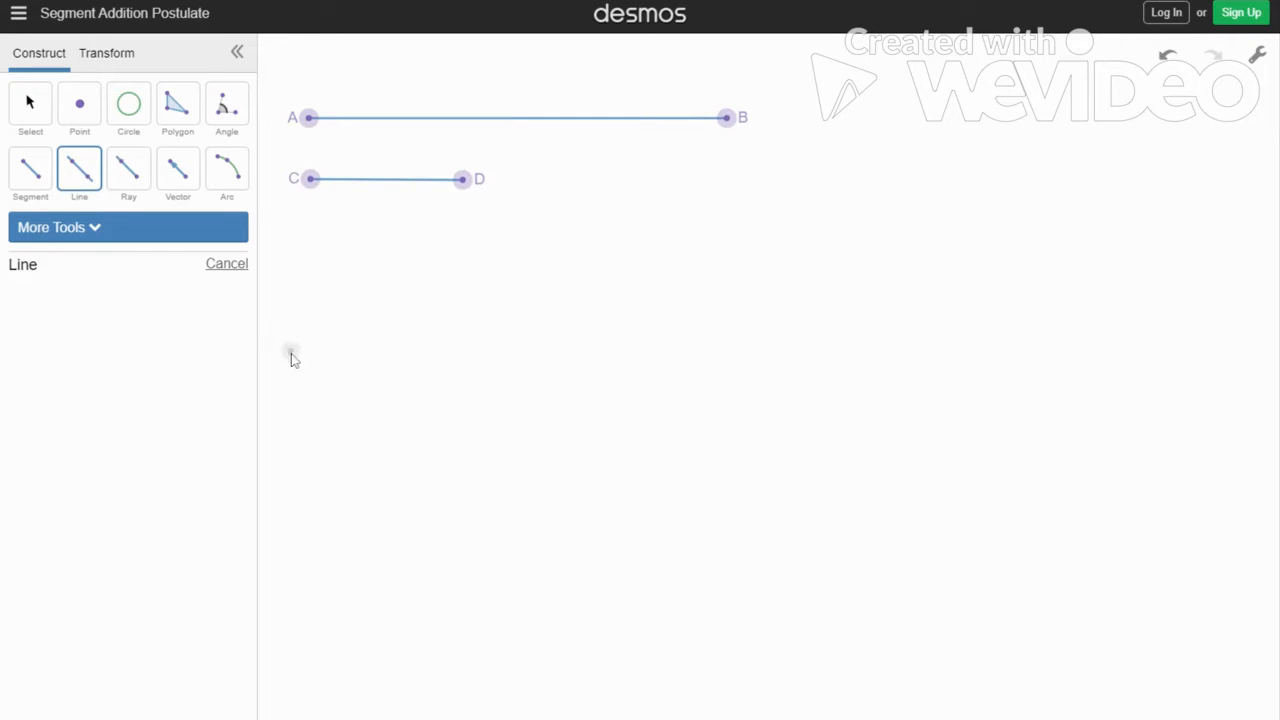
{"action": "left_click", "coordinate": [290, 304]}
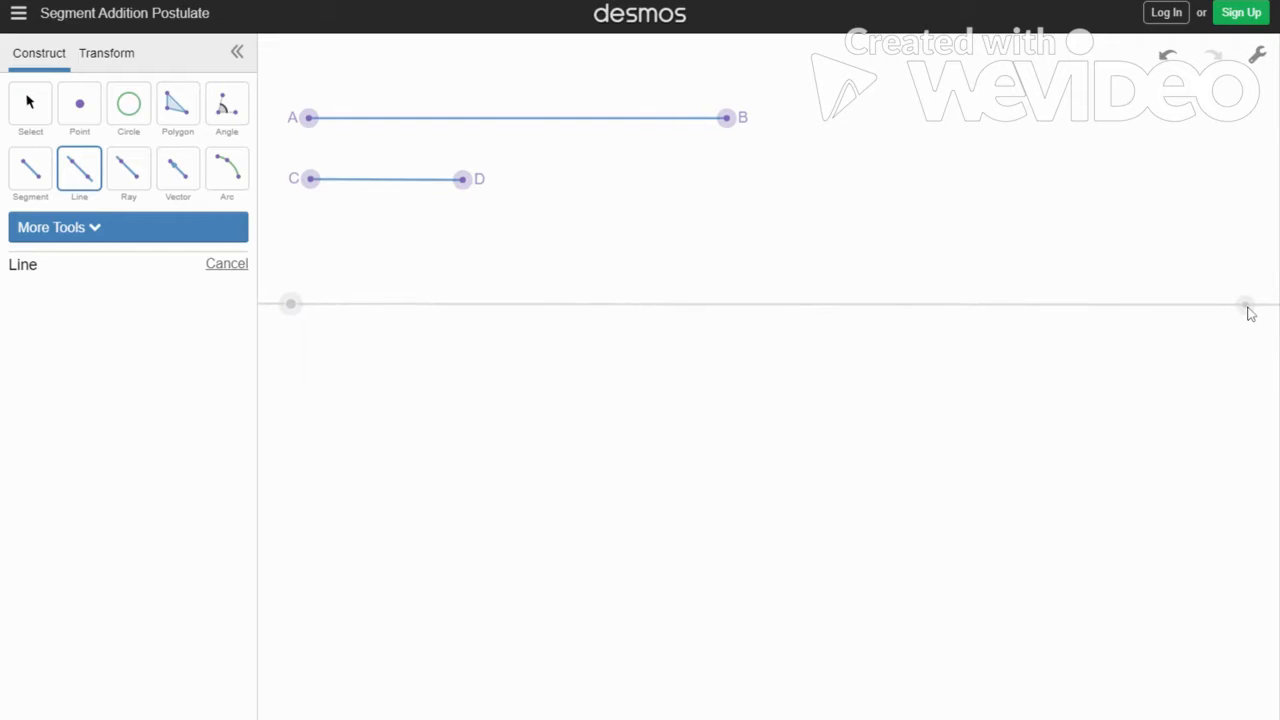
{"action": "left_click", "coordinate": [1245, 303]}
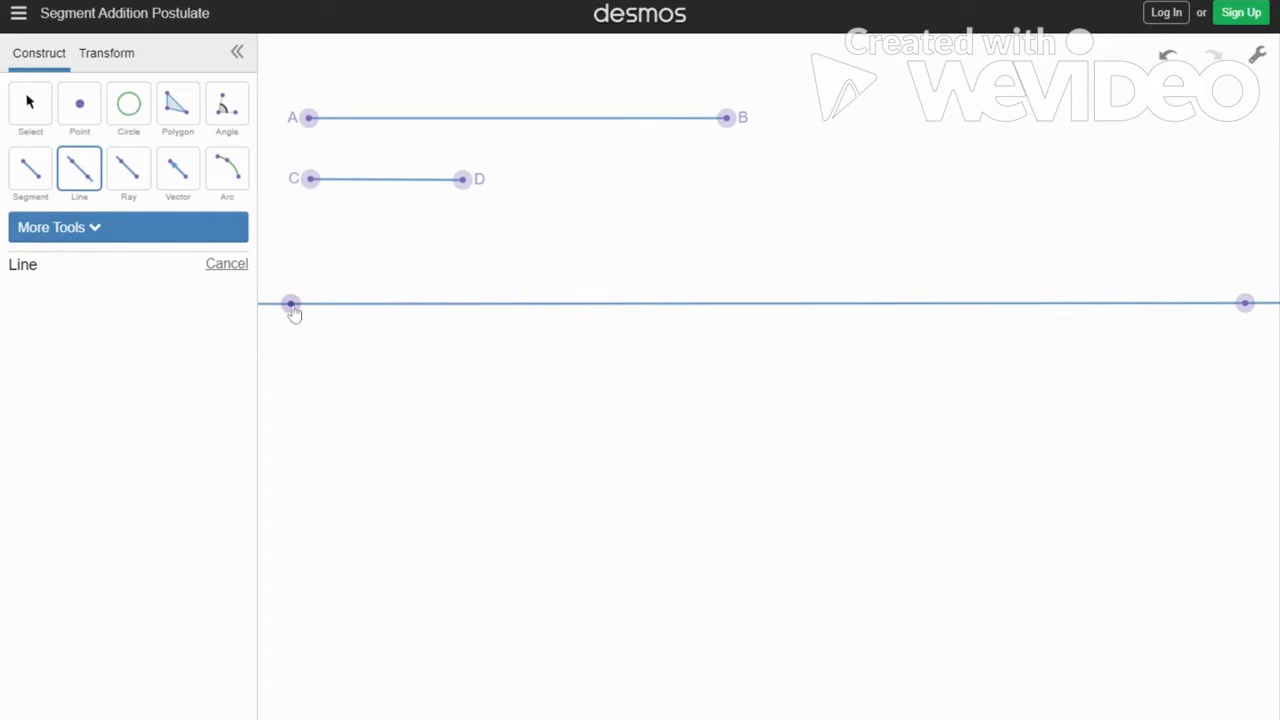
- Label the new line's left point A' and colour it green
{"action": "left_click", "coordinate": [32, 108]}
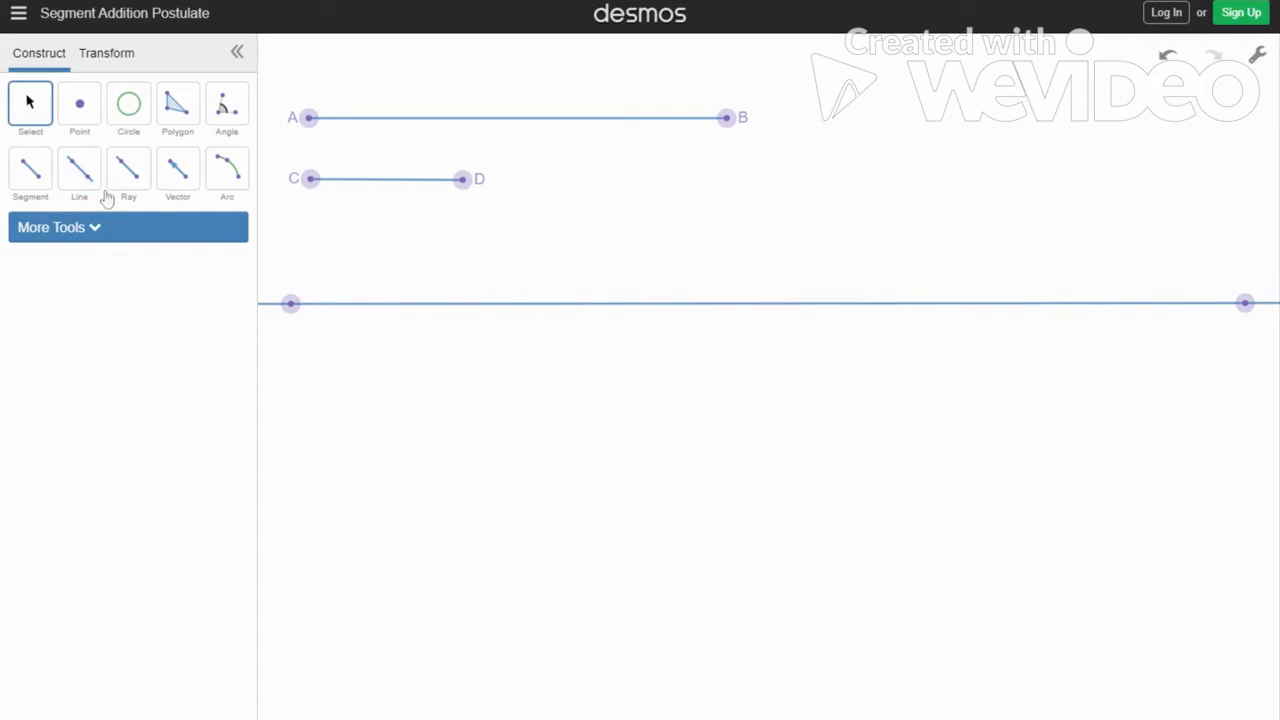
{"action": "left_click", "coordinate": [291, 305]}
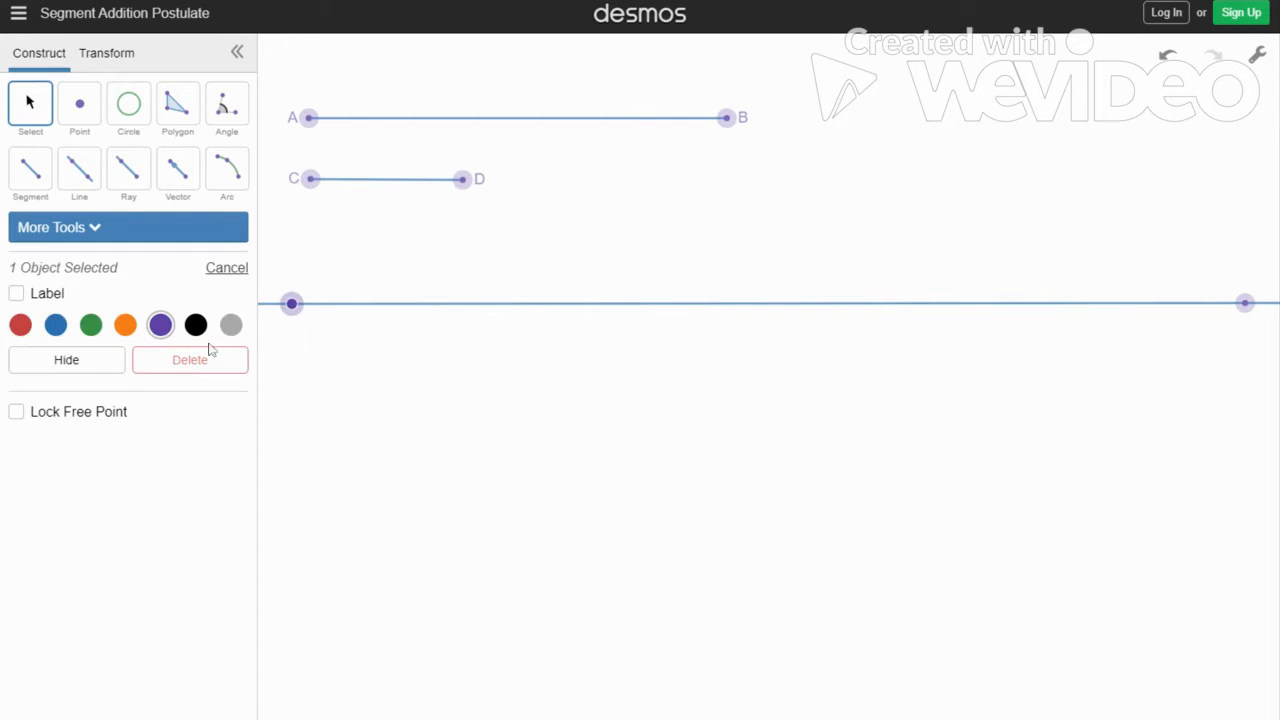
{"action": "left_click", "coordinate": [15, 295]}
{"action": "left_click", "coordinate": [91, 328]}
{"action": "left_click", "coordinate": [350, 483]}
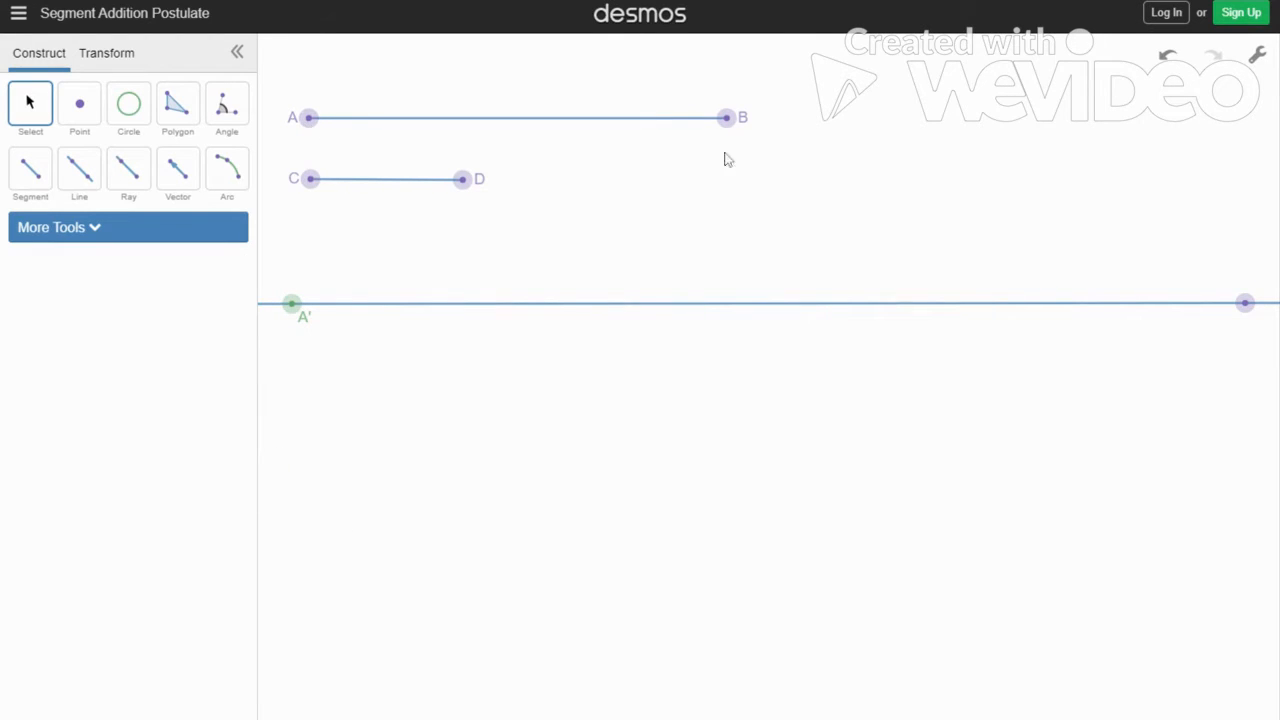
- Use Compass with segment AB as the radius to draw circles centred at A and at A'
{"action": "left_click", "coordinate": [103, 228]}
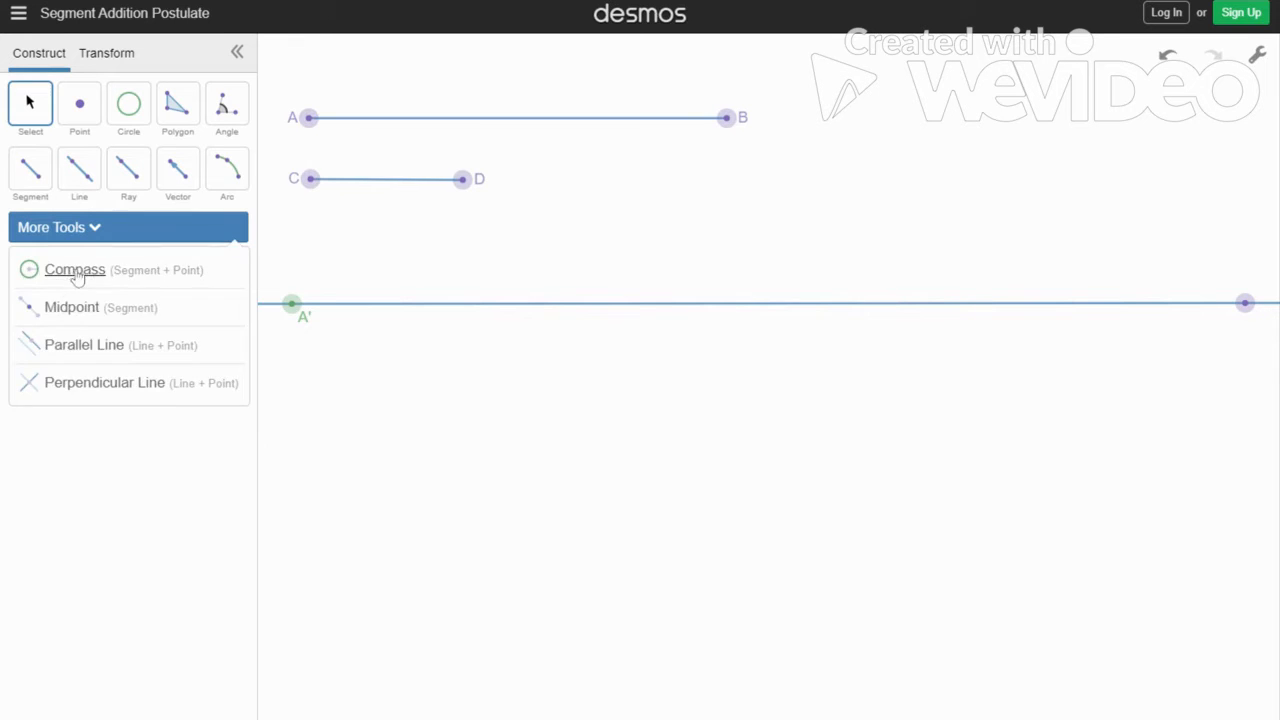
{"action": "left_click", "coordinate": [74, 270]}
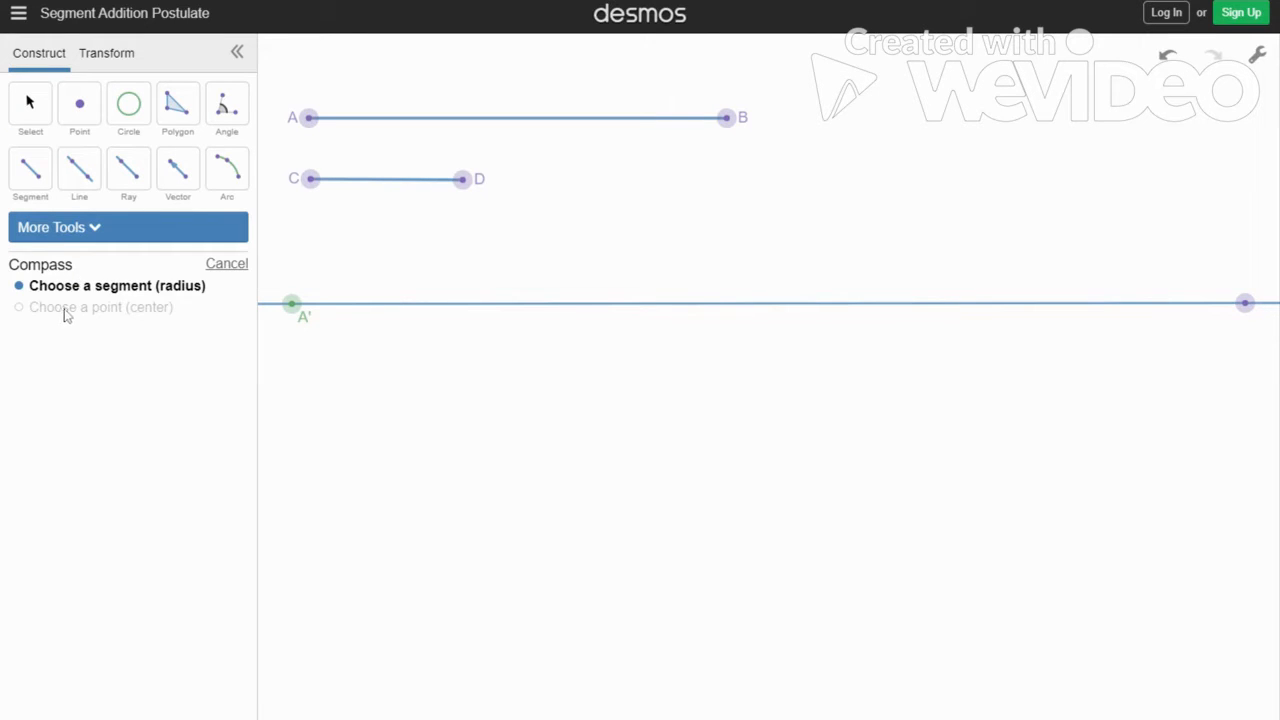
{"action": "left_click", "coordinate": [480, 119]}
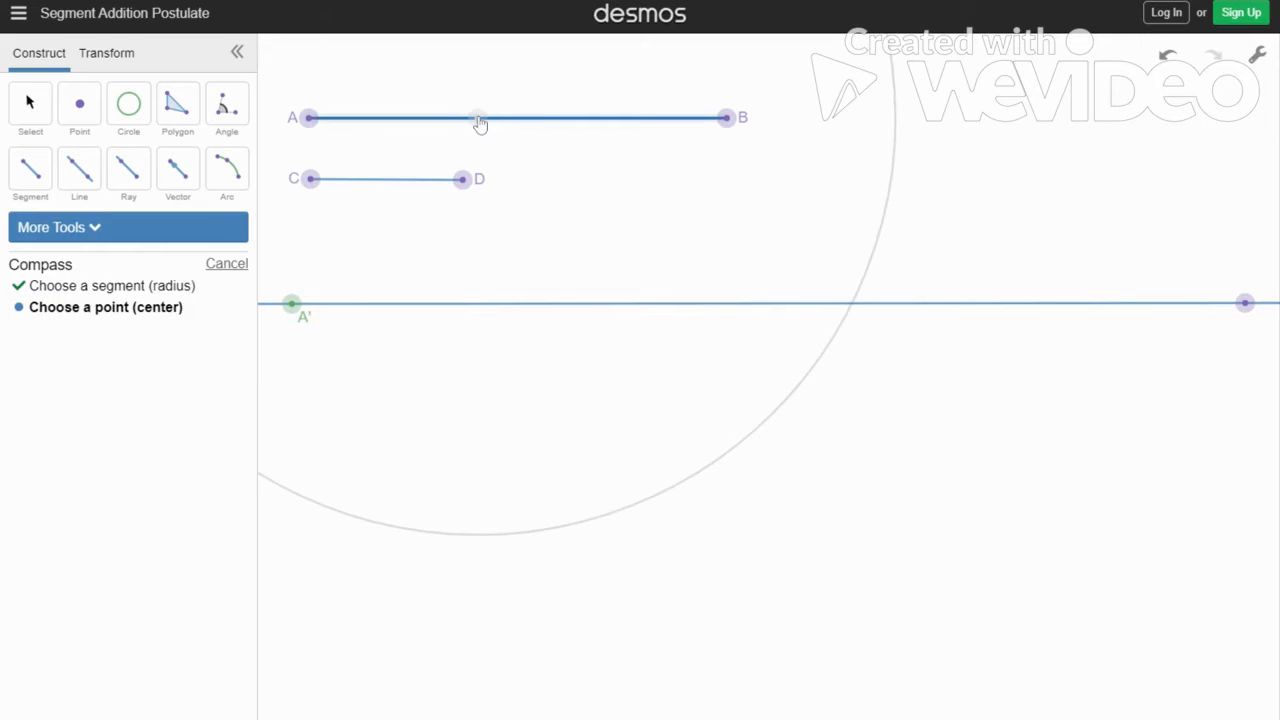
{"action": "left_click", "coordinate": [310, 118]}
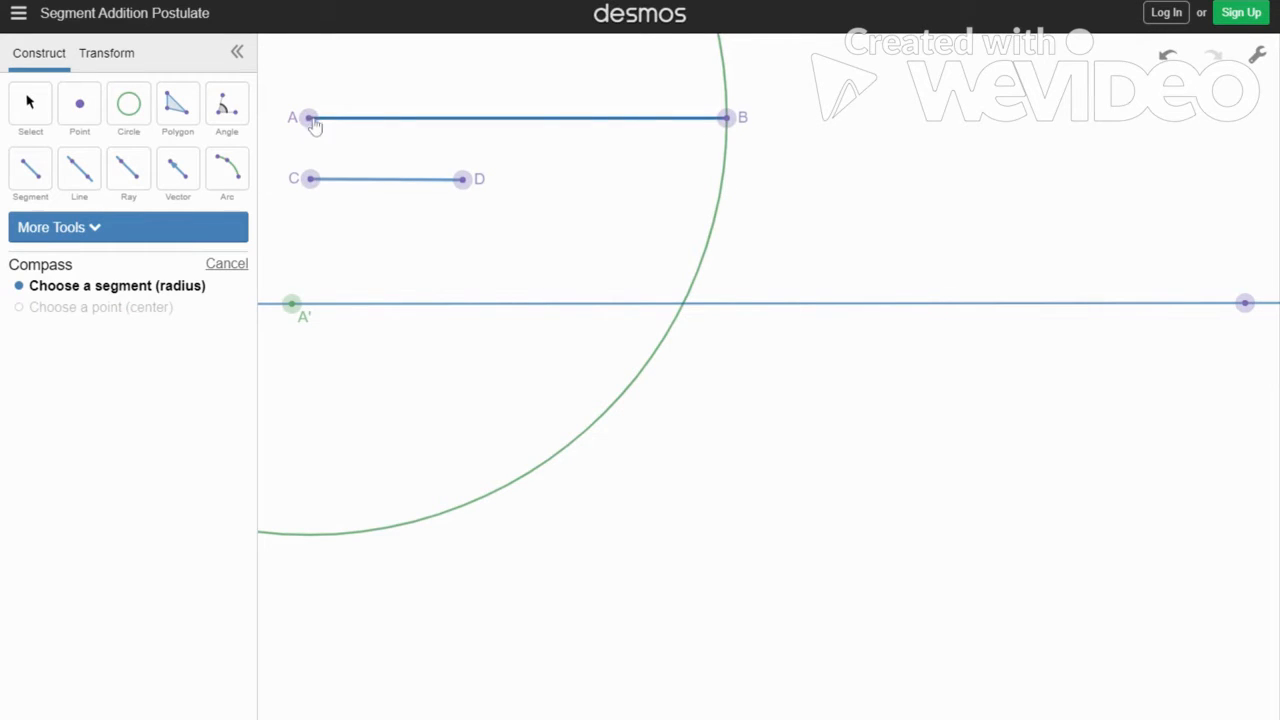
{"action": "left_click", "coordinate": [726, 121]}
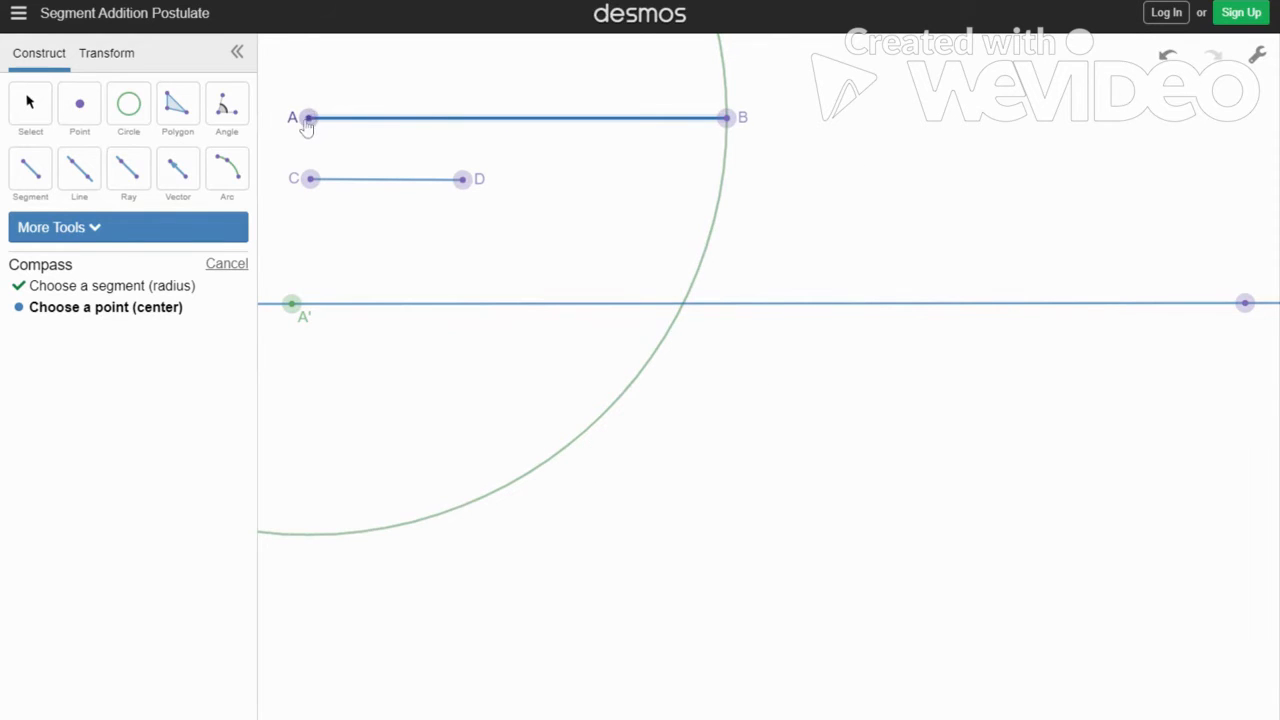
{"action": "left_click", "coordinate": [292, 304]}
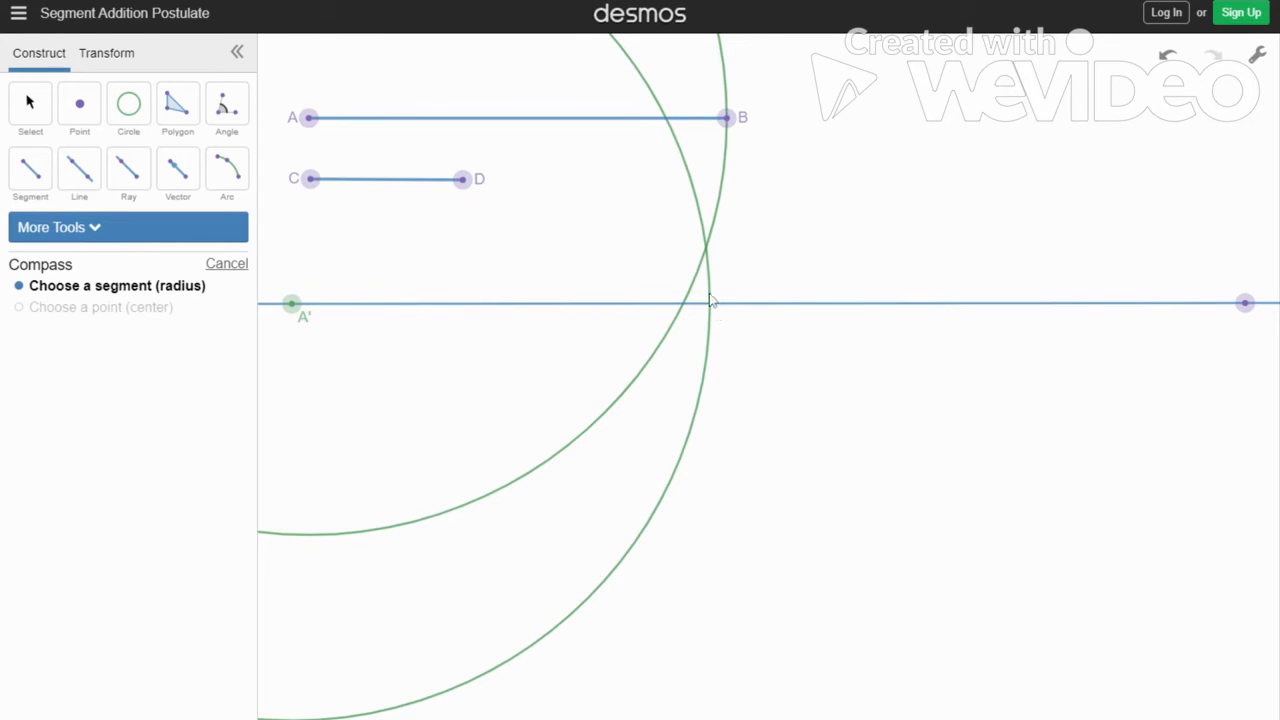
- Place a point where the circle around A' meets the horizontal line, label it B' and colour it green
{"action": "left_click", "coordinate": [80, 106]}
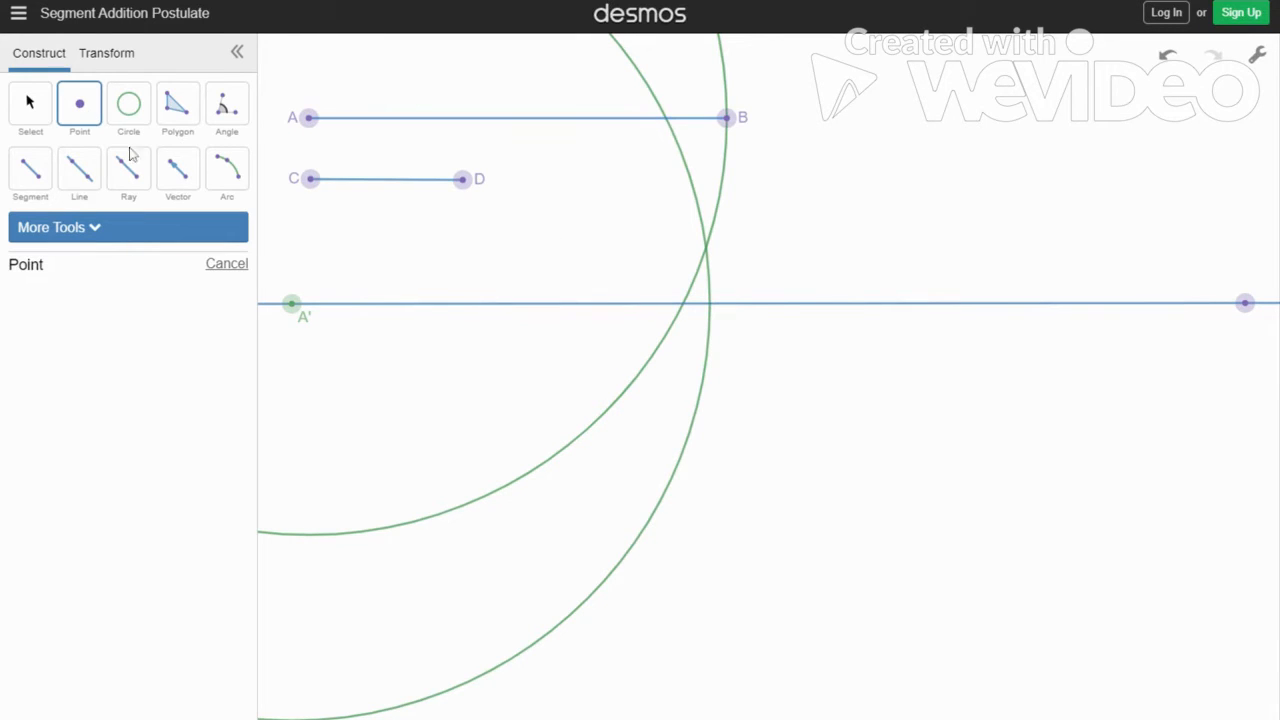
{"action": "left_click", "coordinate": [709, 304]}
{"action": "left_click", "coordinate": [38, 103]}
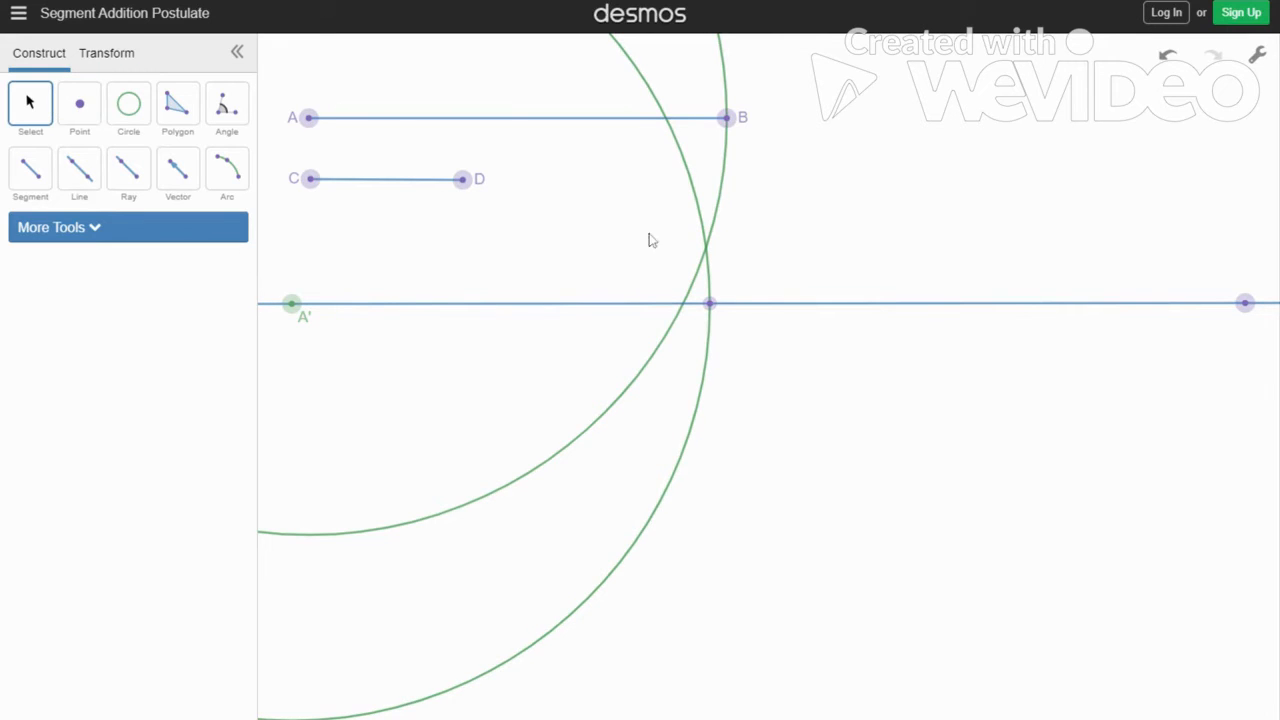
{"action": "left_click", "coordinate": [710, 306]}
{"action": "left_click", "coordinate": [17, 293]}
{"action": "left_click_drag", "start_coordinate": [84, 294], "coordinate": [50, 298]}
{"action": "type", "text": "B"}
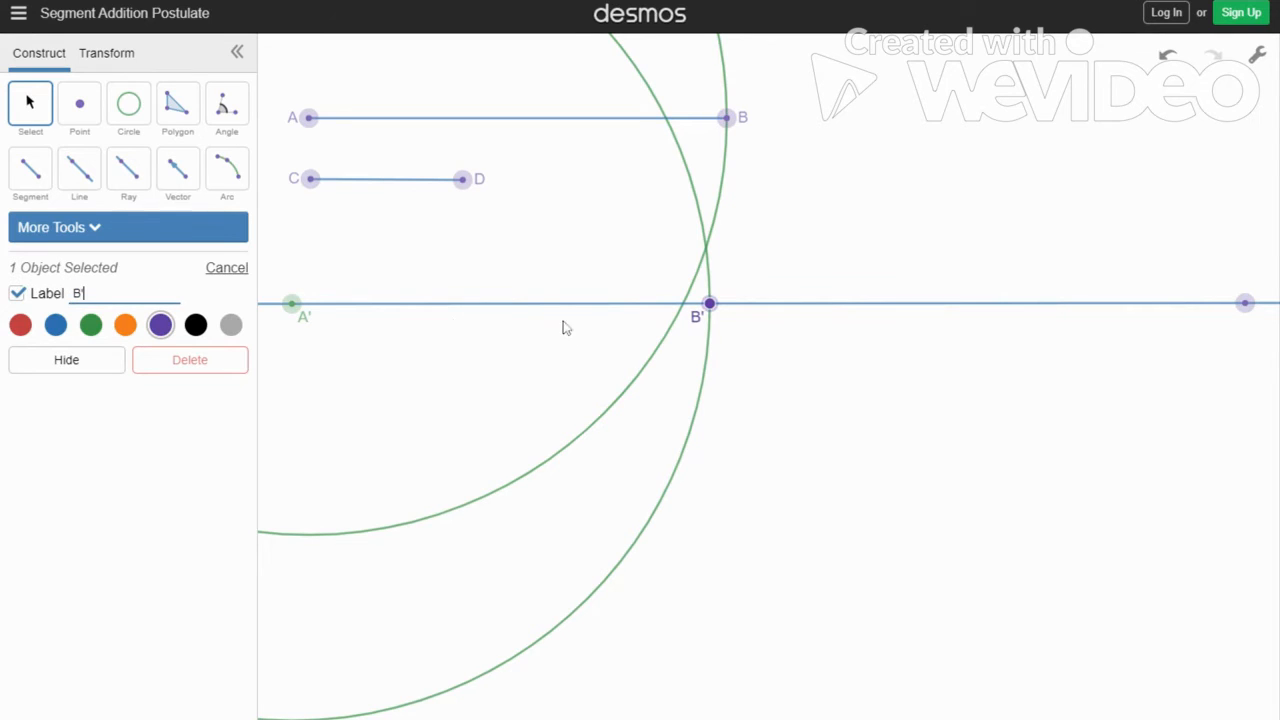
{"action": "left_click", "coordinate": [93, 327]}
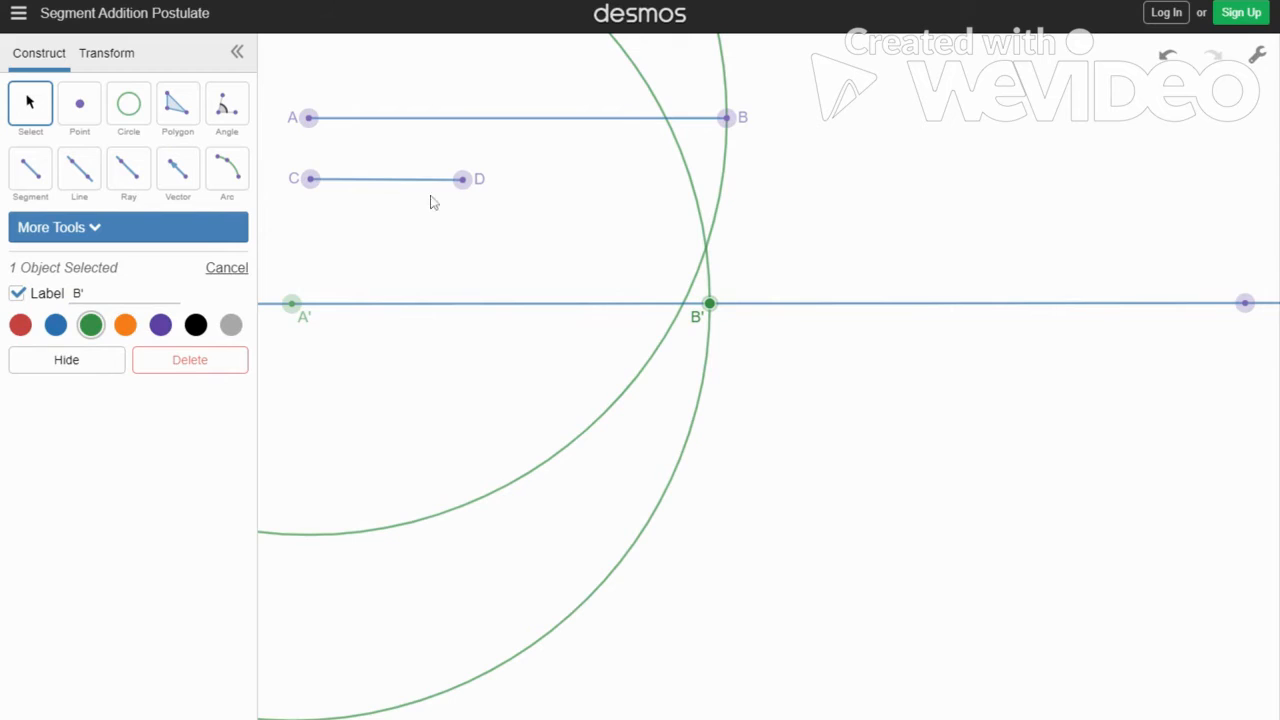
- Use Compass with segment CD as the radius to draw circles centred at C and at B'
{"action": "left_click", "coordinate": [93, 230]}
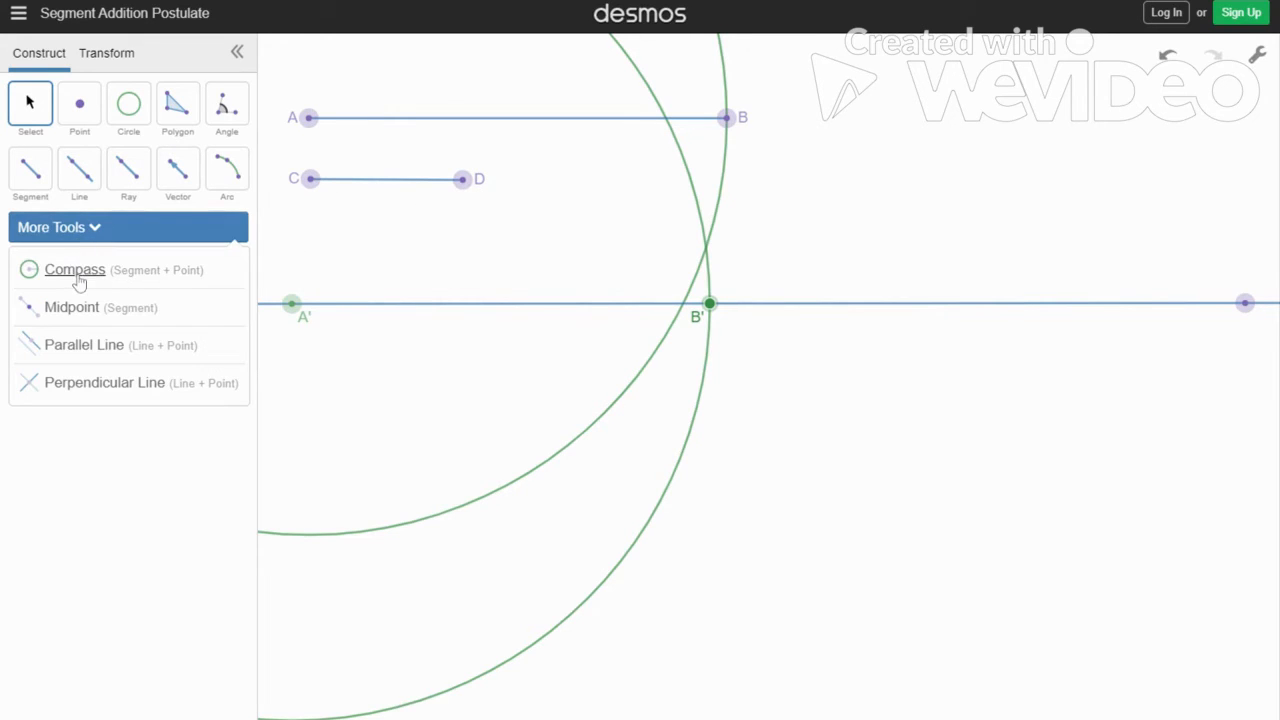
{"action": "left_click", "coordinate": [80, 276]}
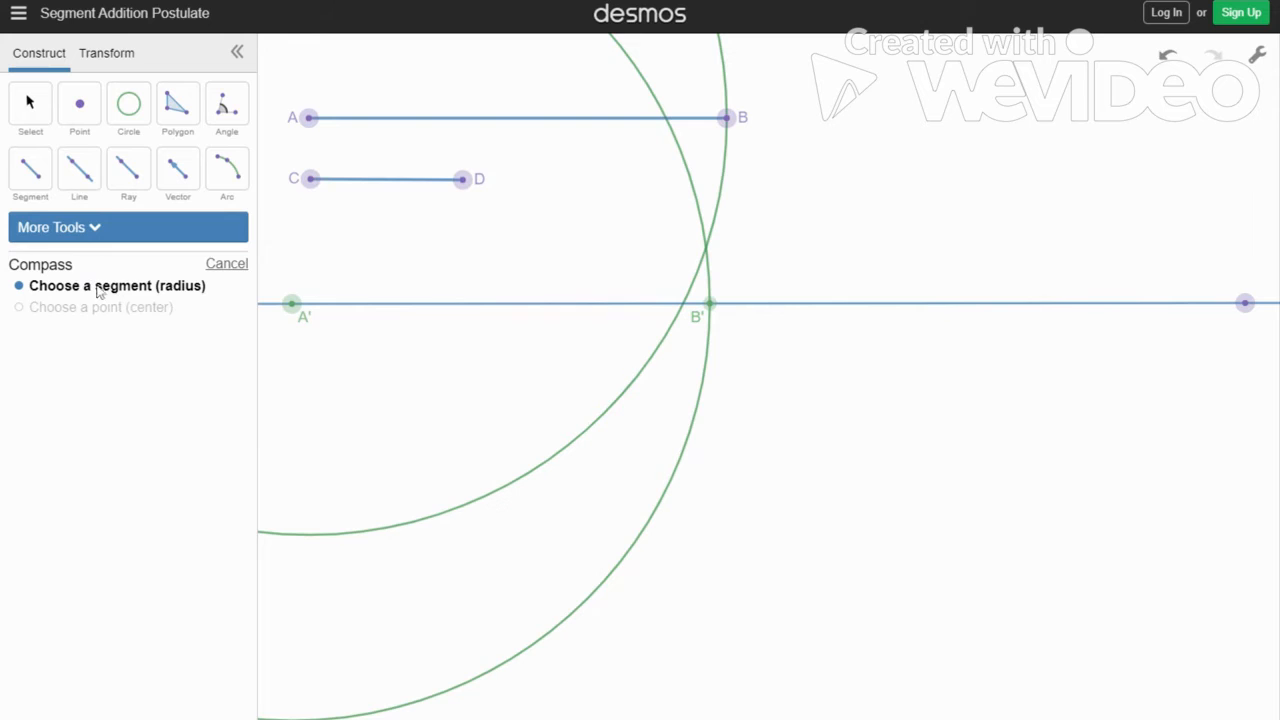
{"action": "left_click", "coordinate": [391, 184]}
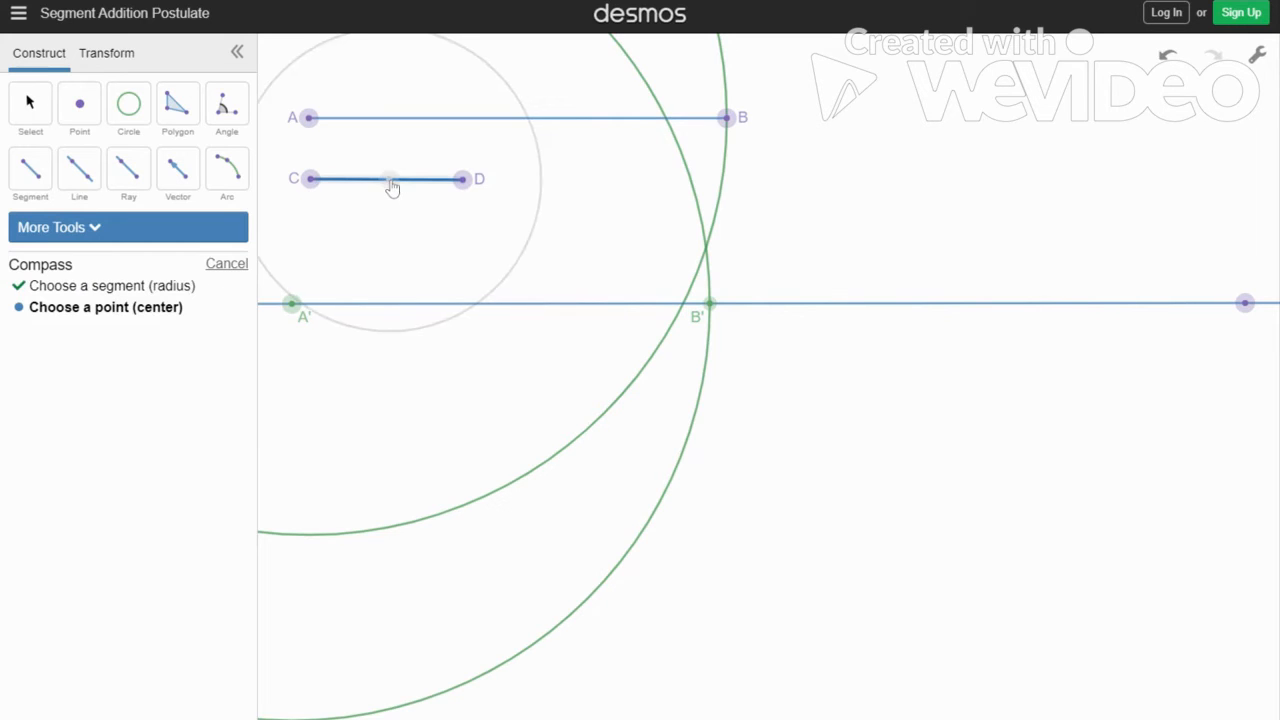
{"action": "left_click", "coordinate": [311, 182]}
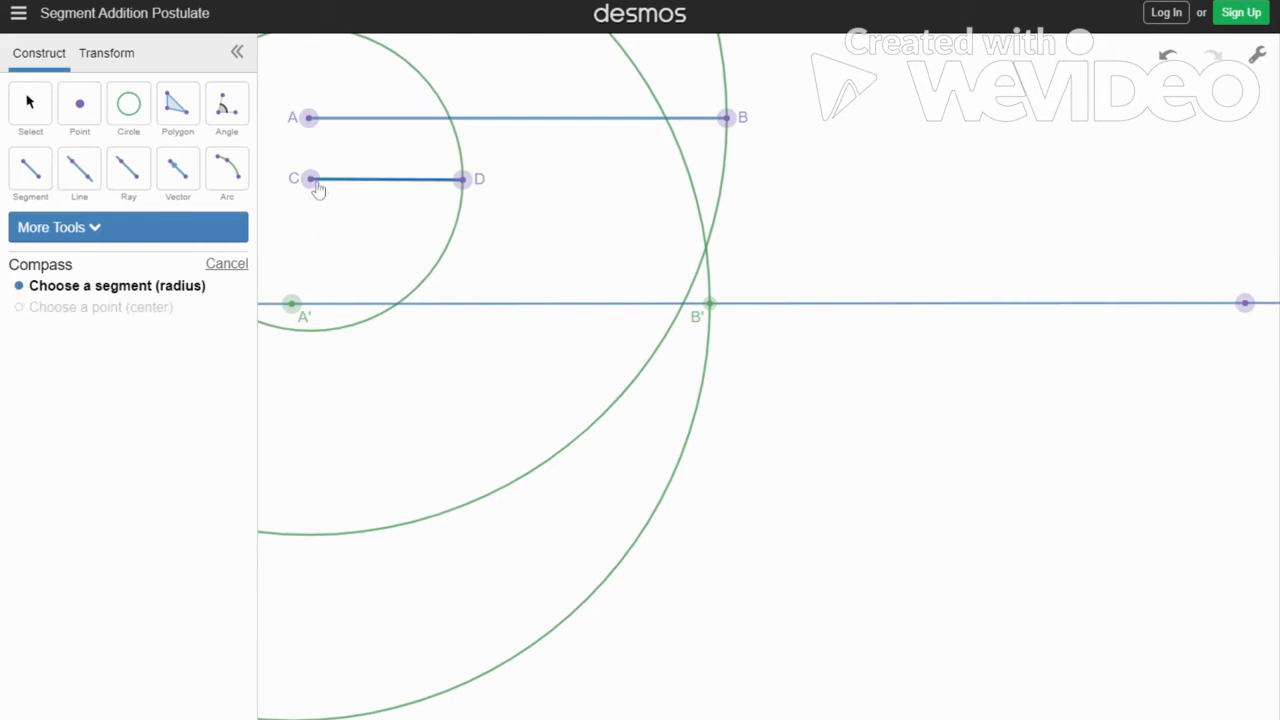
{"action": "left_click", "coordinate": [316, 184]}
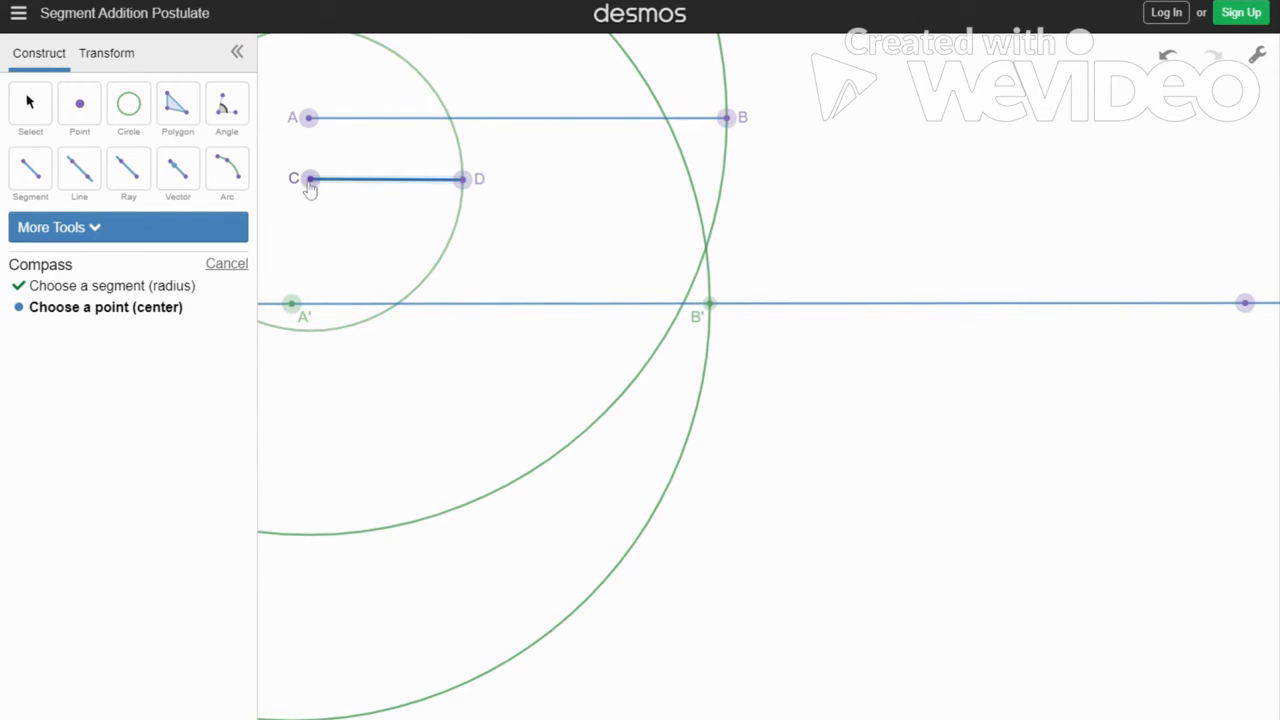
{"action": "left_click", "coordinate": [710, 304]}
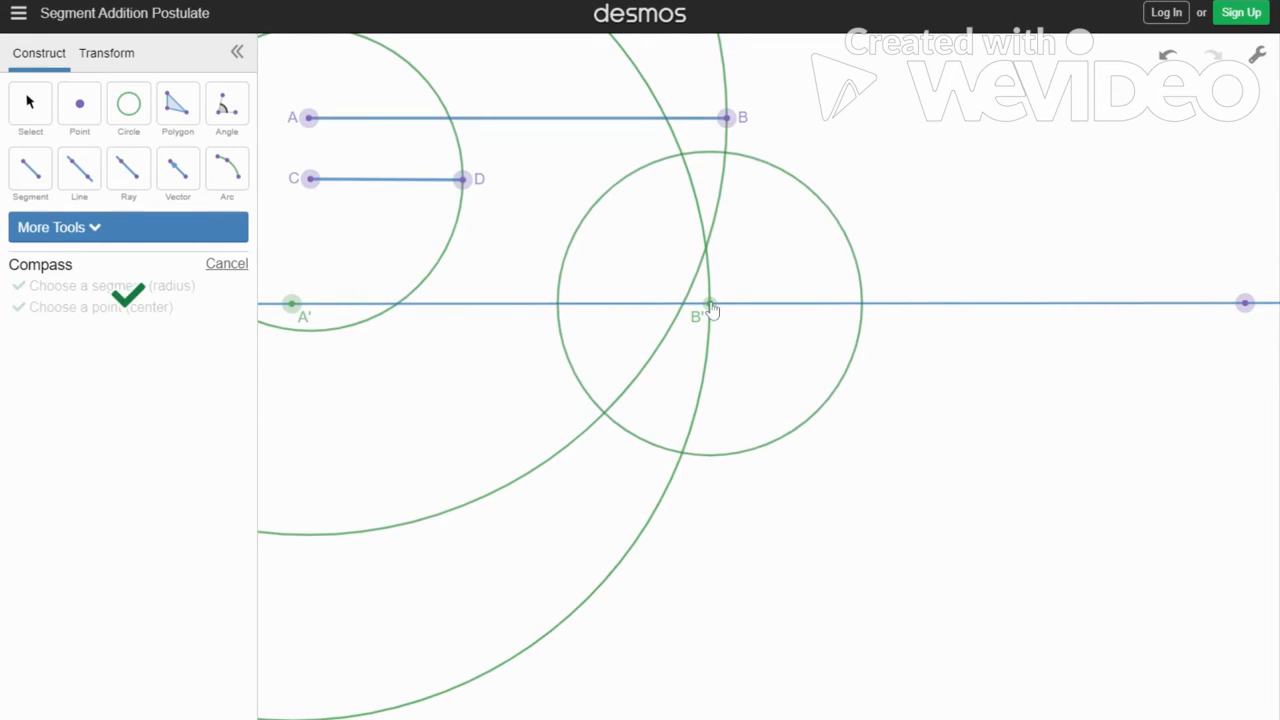
- Place a point at the right intersection of the circle around B' with the line, and relabel B' as B' C'
{"action": "left_click", "coordinate": [76, 112]}
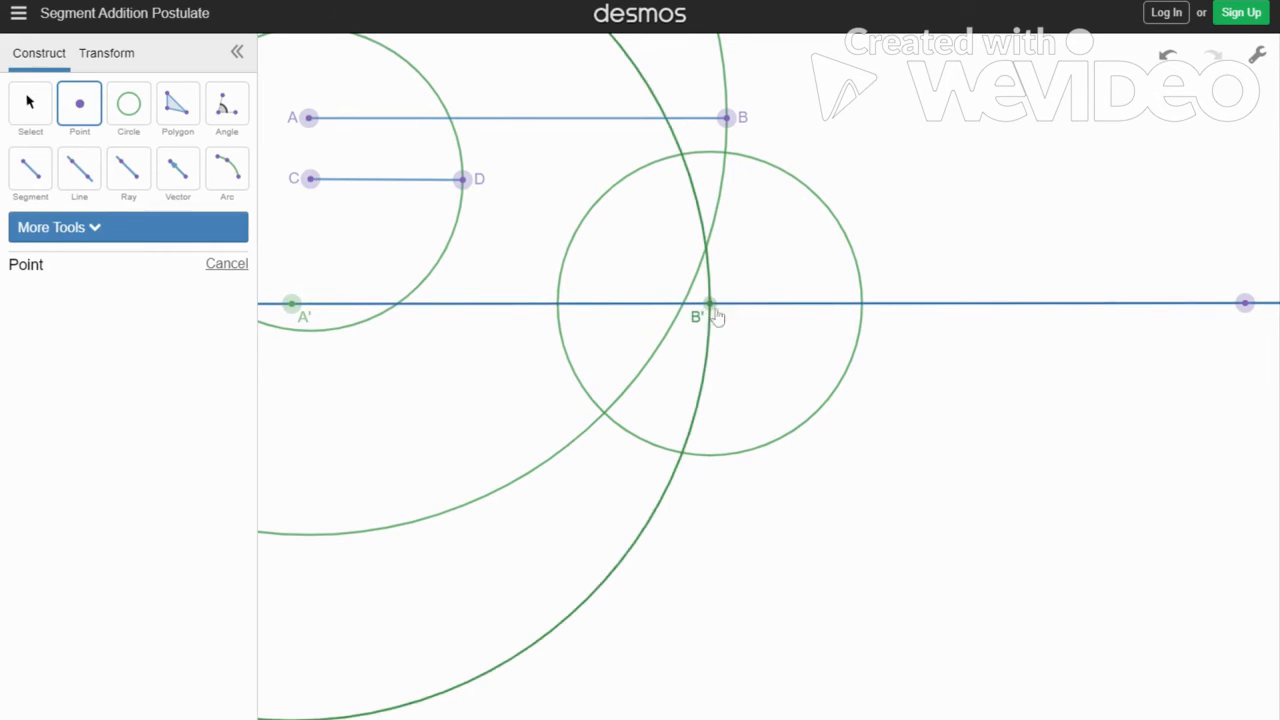
{"action": "left_click", "coordinate": [862, 304]}
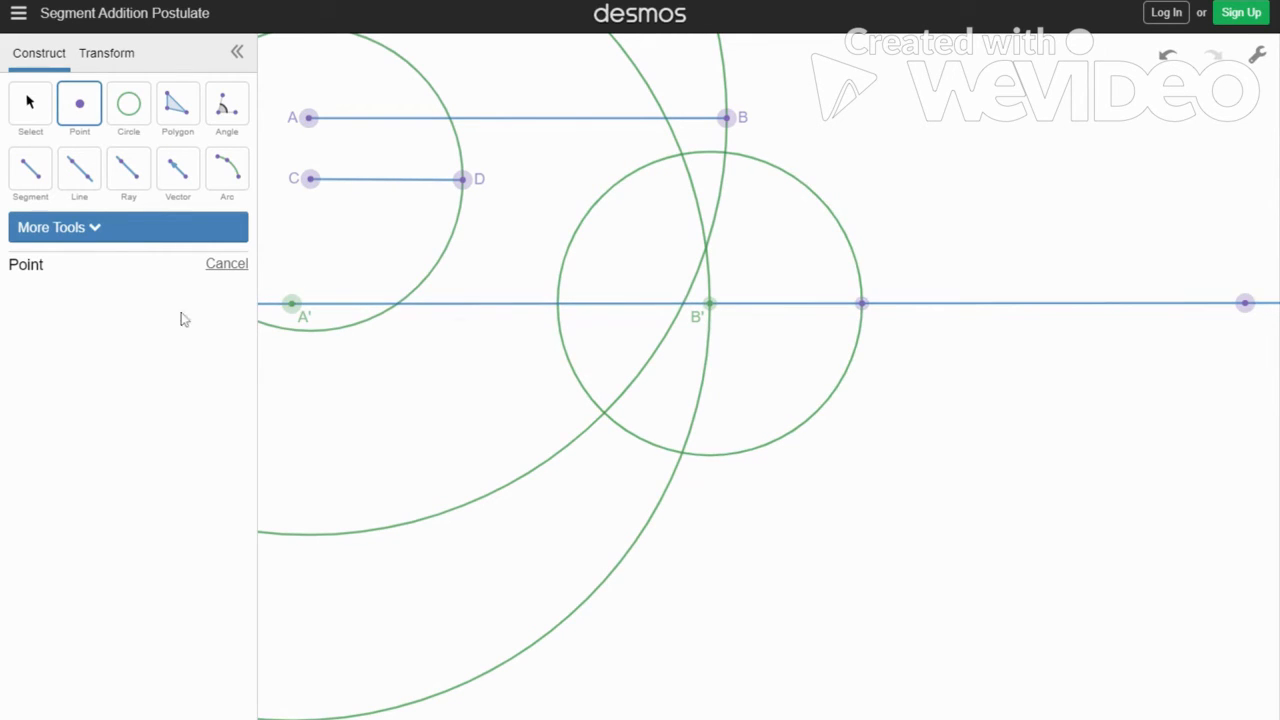
{"action": "left_click", "coordinate": [31, 112]}
{"action": "left_click", "coordinate": [709, 305]}
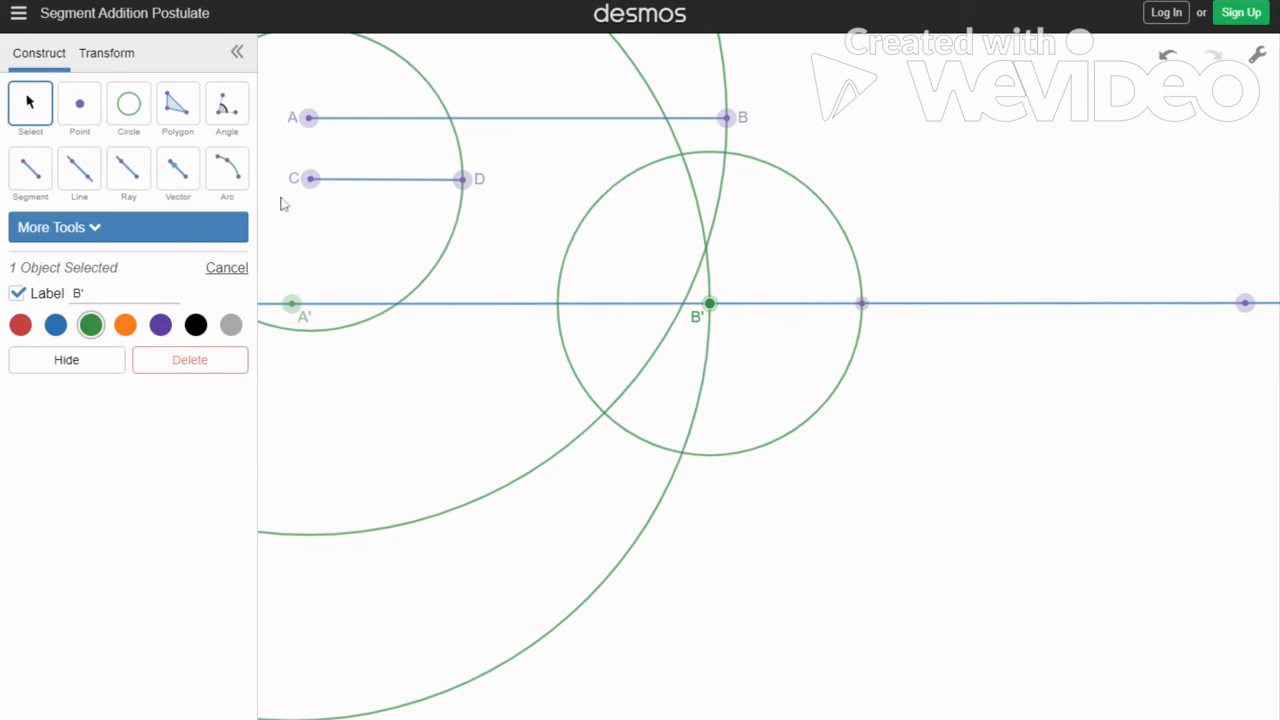
{"action": "left_click", "coordinate": [84, 293]}
{"action": "type", "text": "c'"}
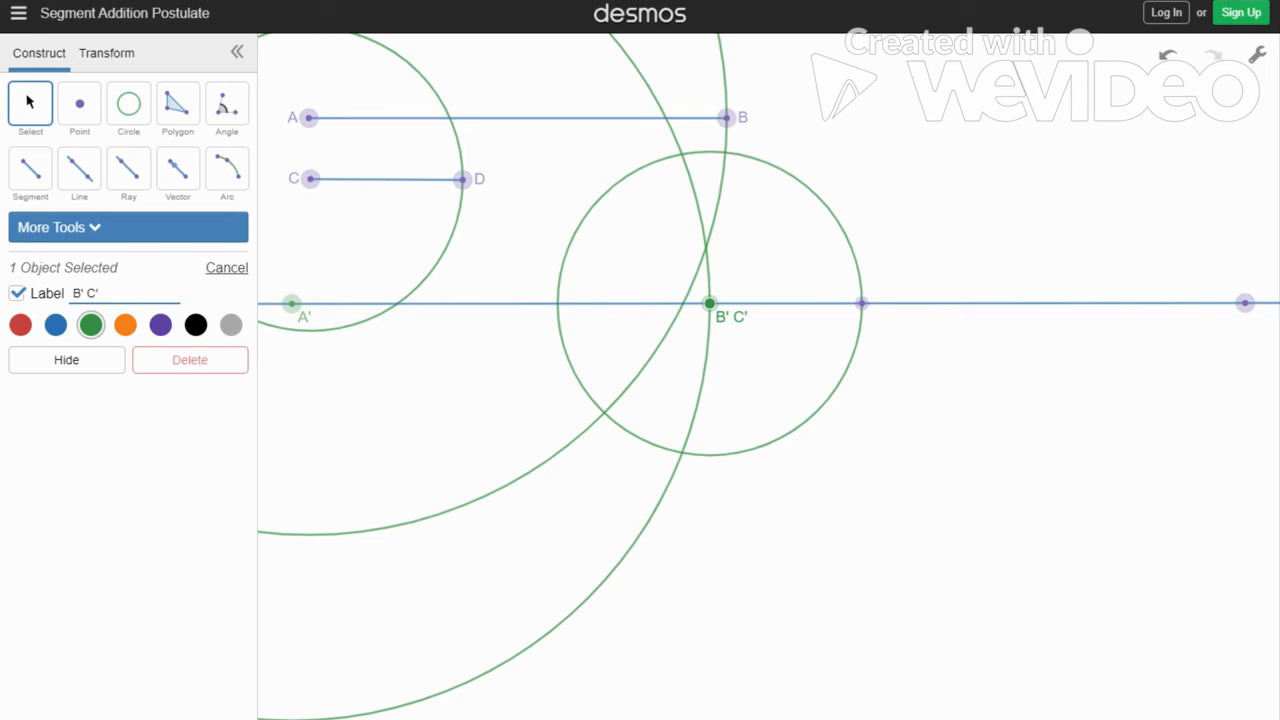
- Label the new intersection point D' and colour it green
{"action": "left_click", "coordinate": [863, 305]}
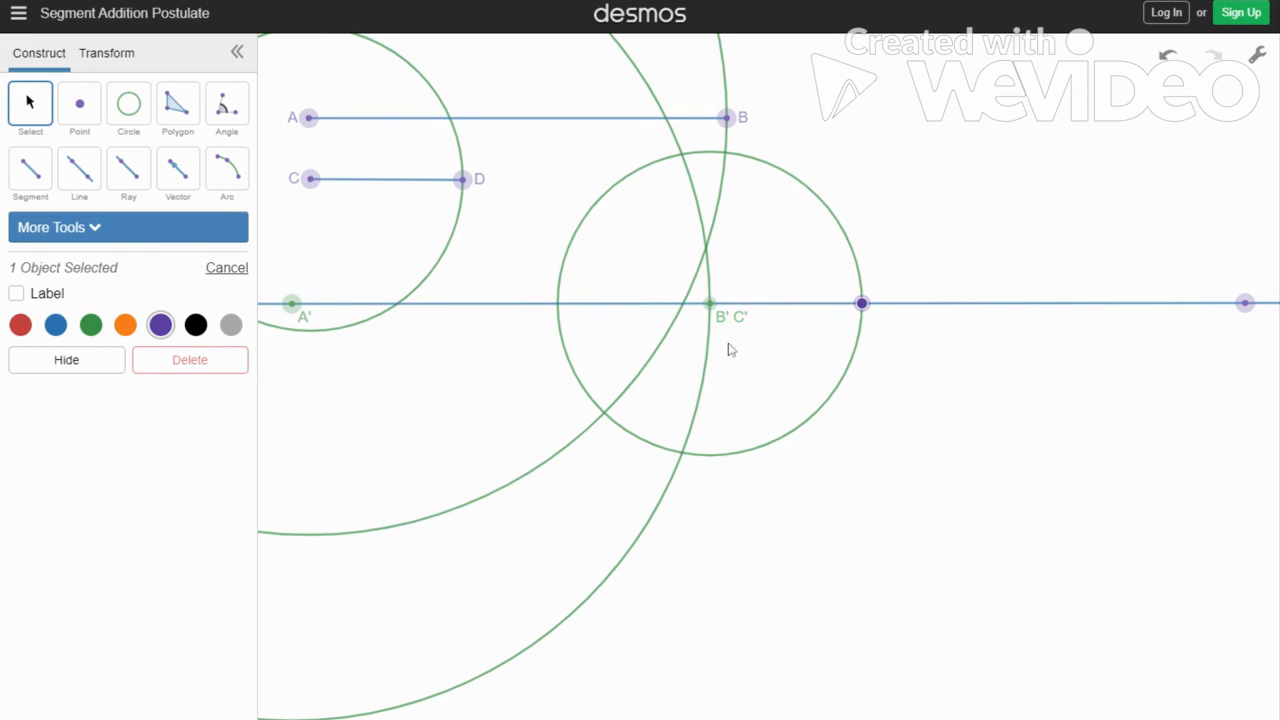
{"action": "left_click", "coordinate": [18, 295]}
{"action": "left_click", "coordinate": [110, 293]}
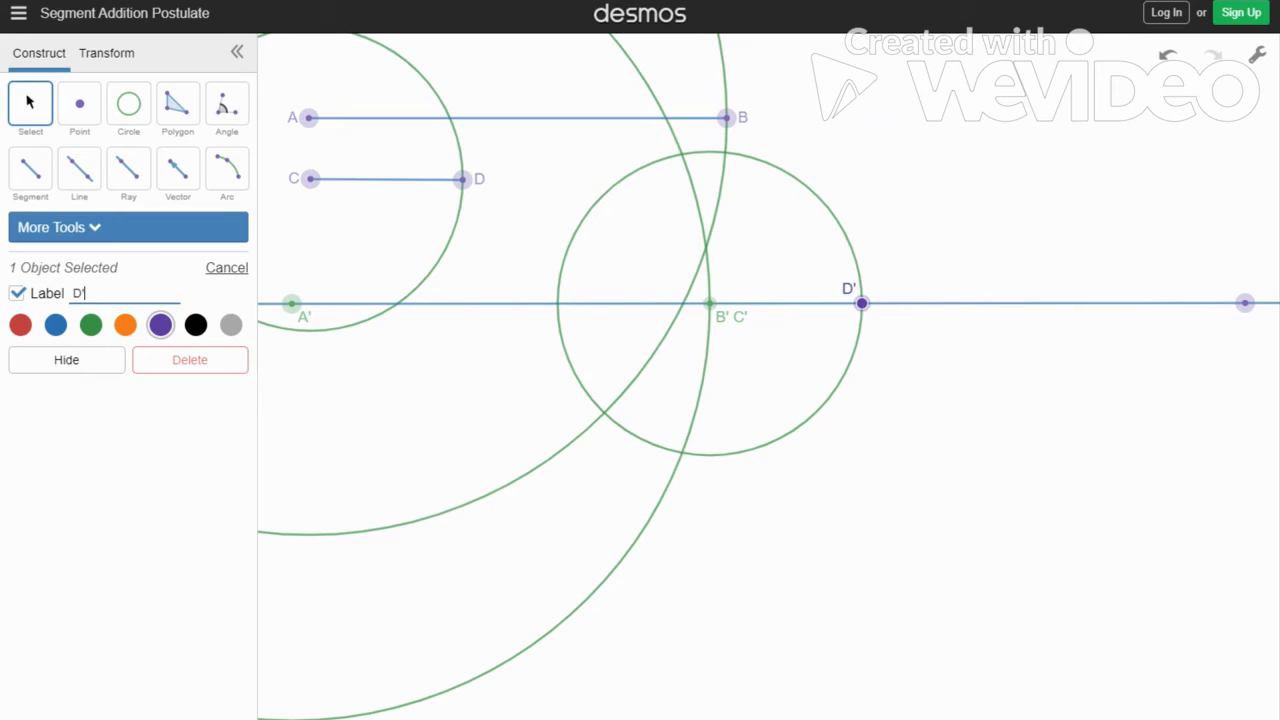
{"action": "left_click", "coordinate": [952, 585]}
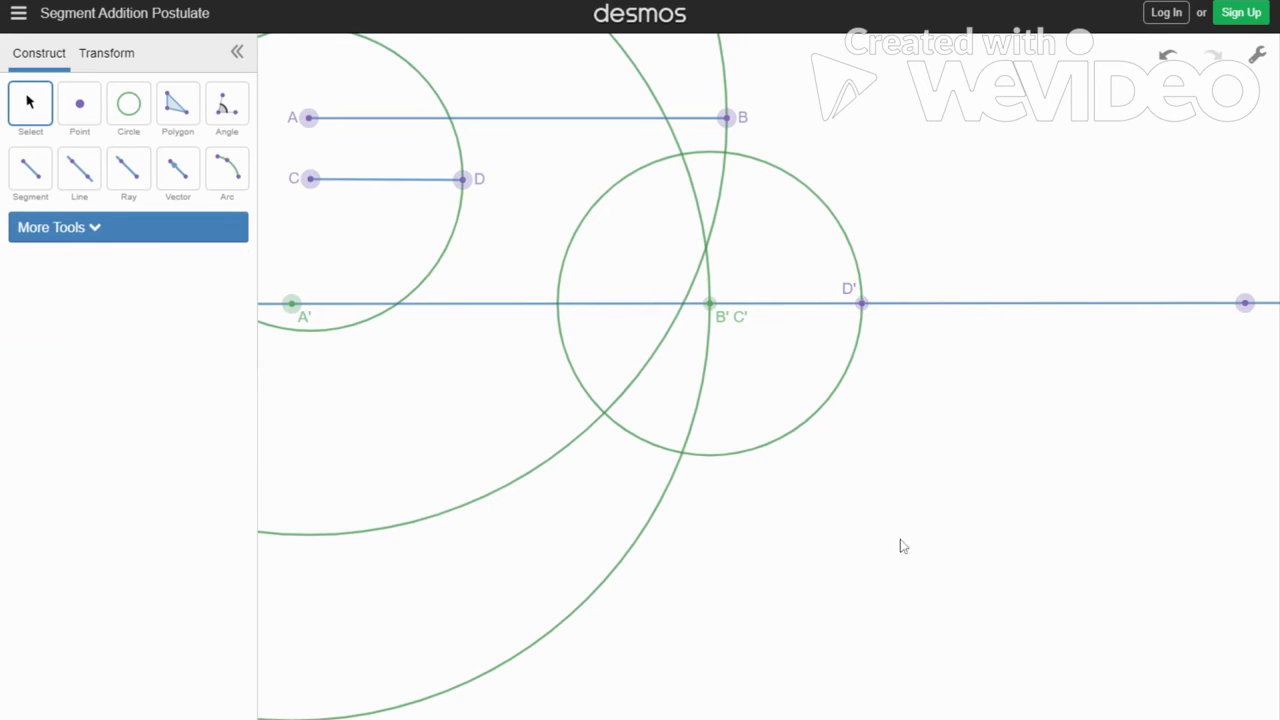
{"action": "left_click", "coordinate": [861, 303]}
{"action": "left_click", "coordinate": [90, 326]}
{"action": "left_click", "coordinate": [925, 580]}
- Use Compass with segment CD as the radius to draw circles centred at C and at D'
{"action": "left_click", "coordinate": [148, 229]}
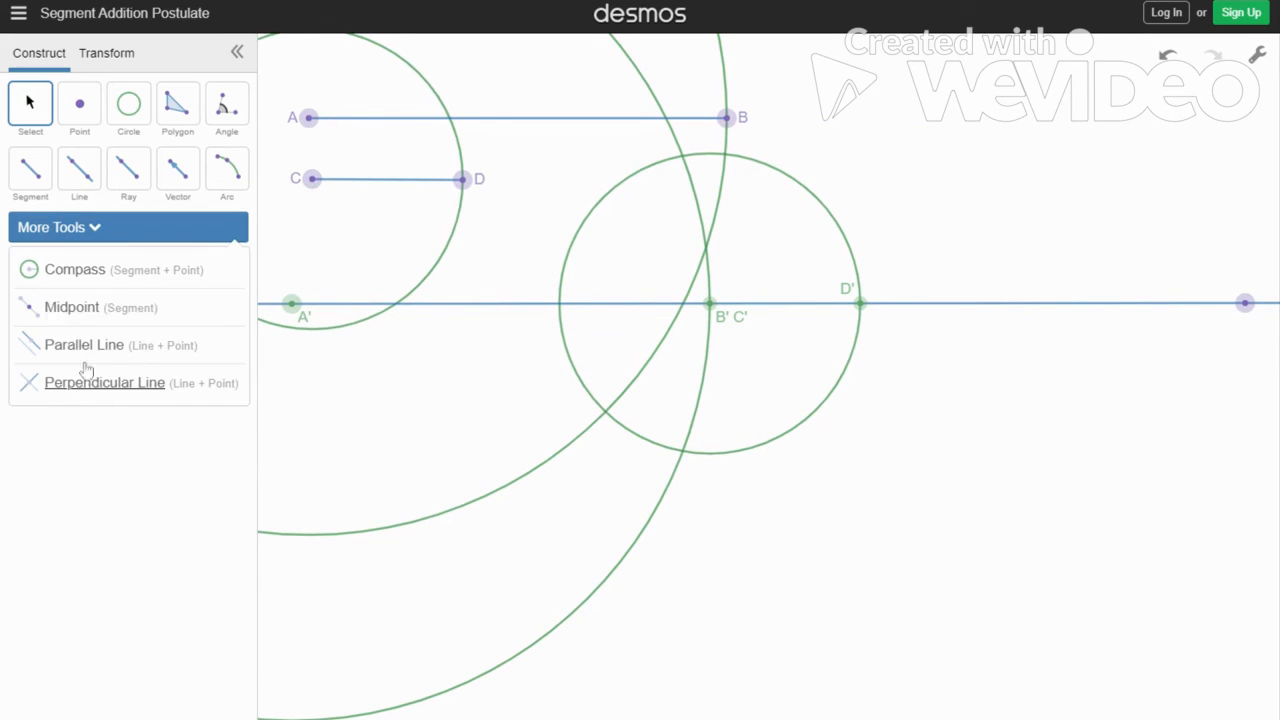
{"action": "left_click", "coordinate": [103, 284]}
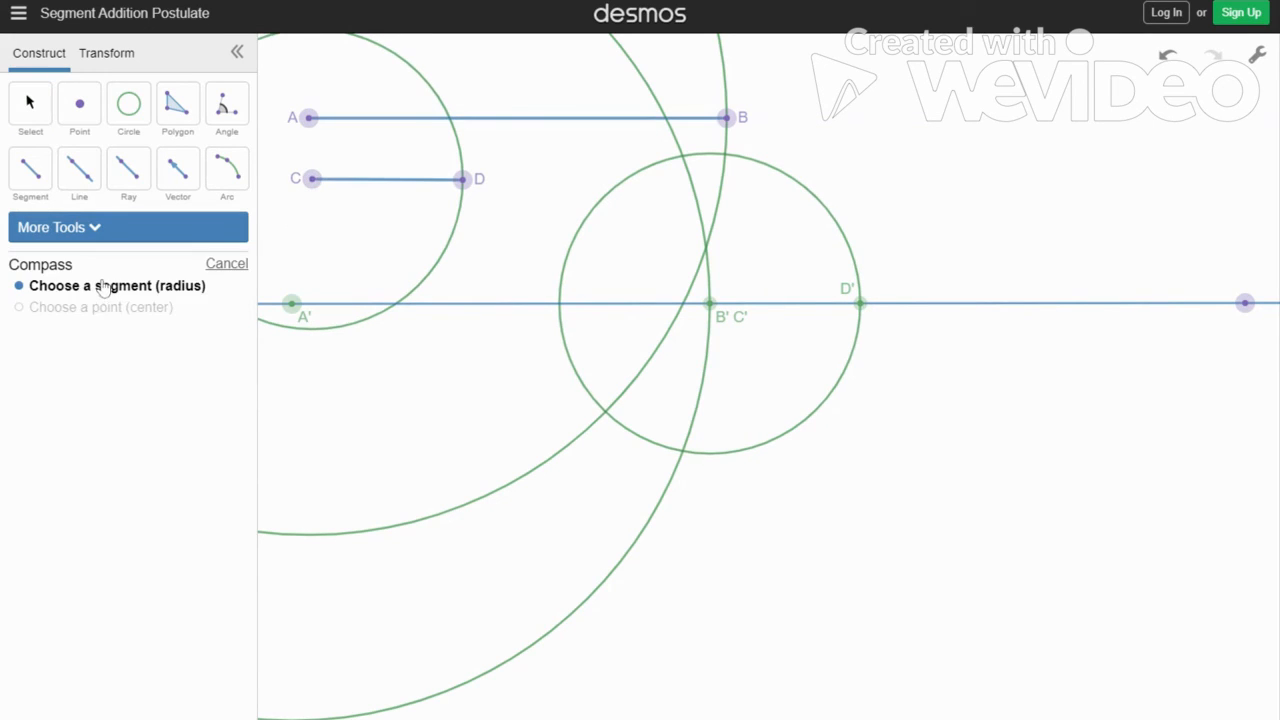
{"action": "left_click", "coordinate": [318, 180]}
{"action": "left_click", "coordinate": [314, 180]}
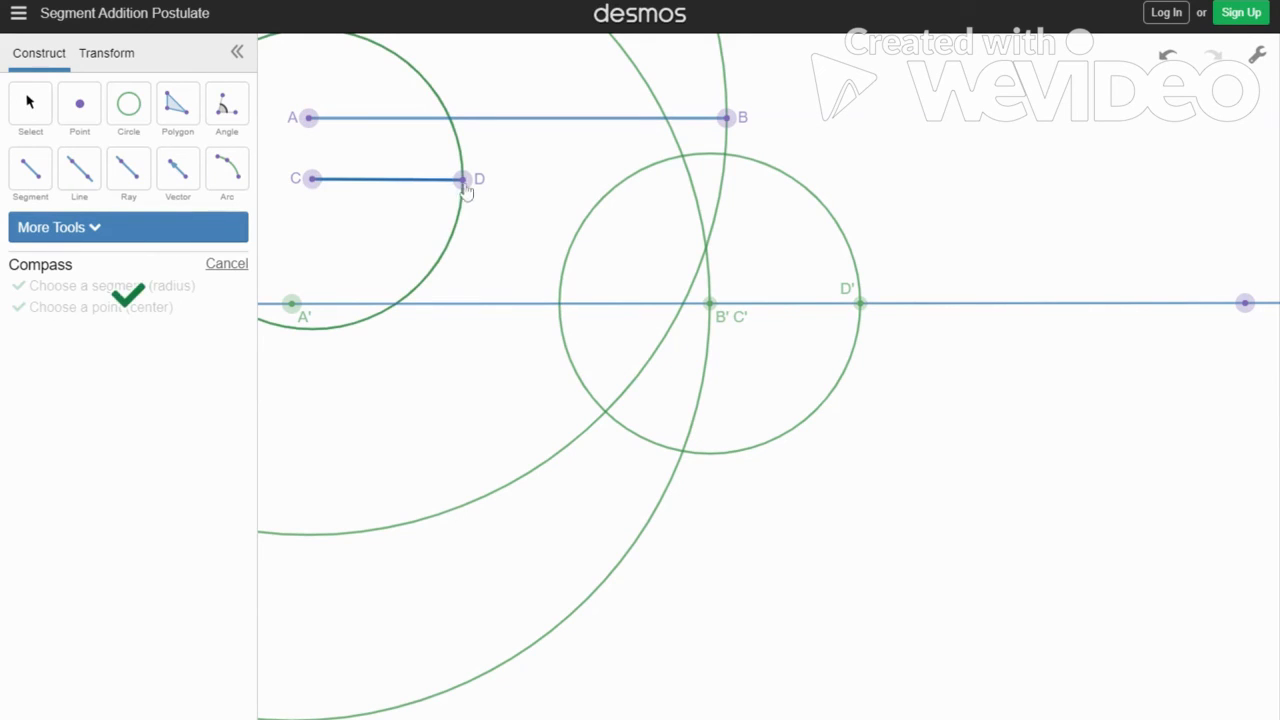
{"action": "left_click", "coordinate": [392, 181]}
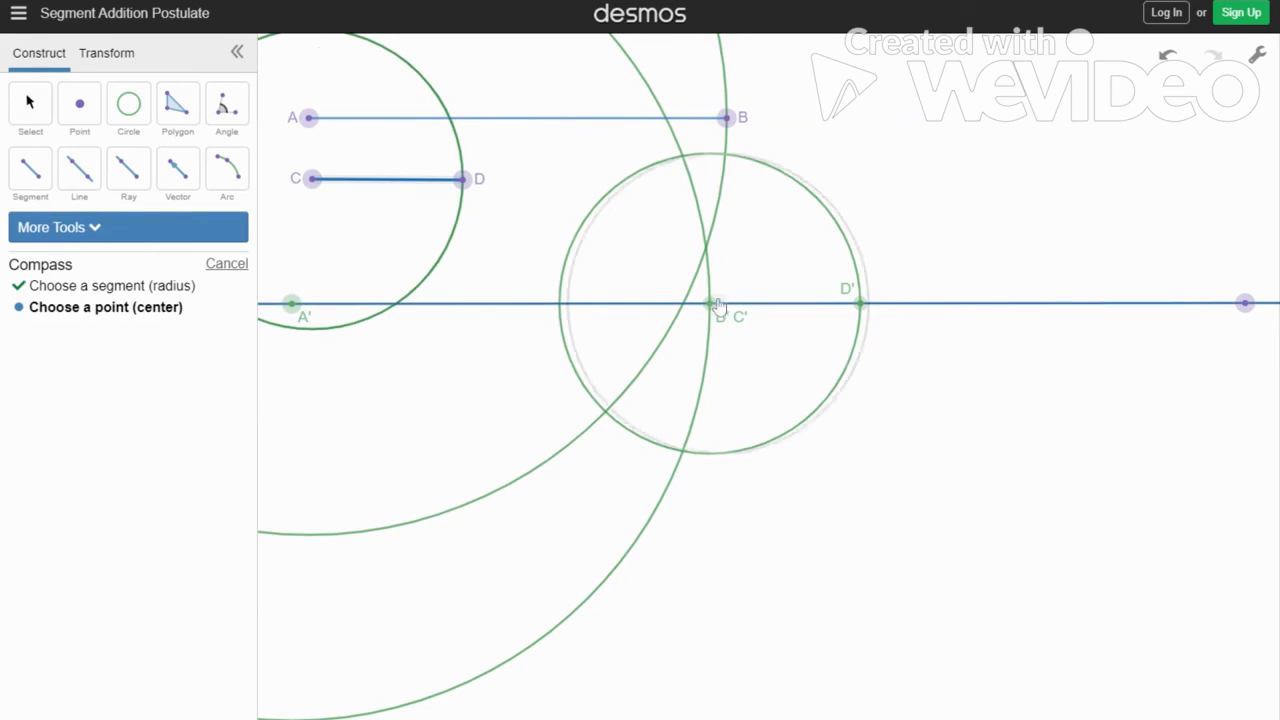
{"action": "left_click", "coordinate": [861, 304]}
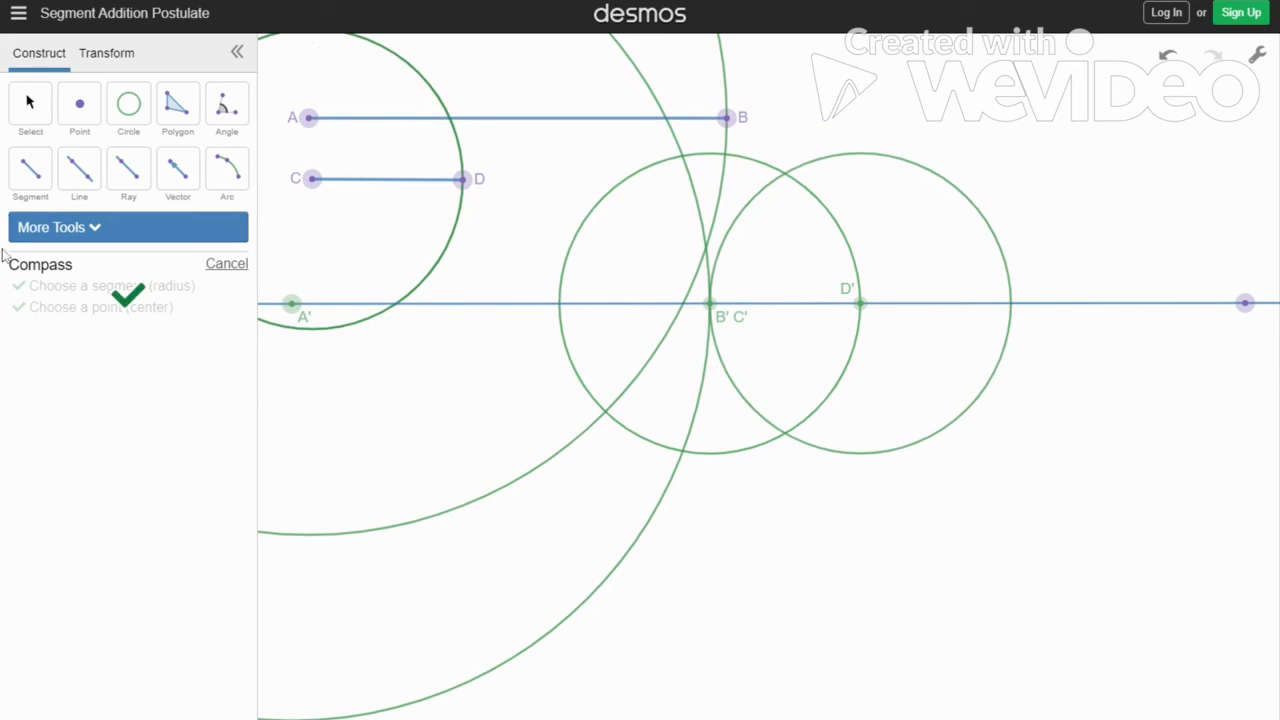
- Mark the right intersection of the circle around D' with the line as a green point labelled D''
{"action": "left_click", "coordinate": [79, 104]}
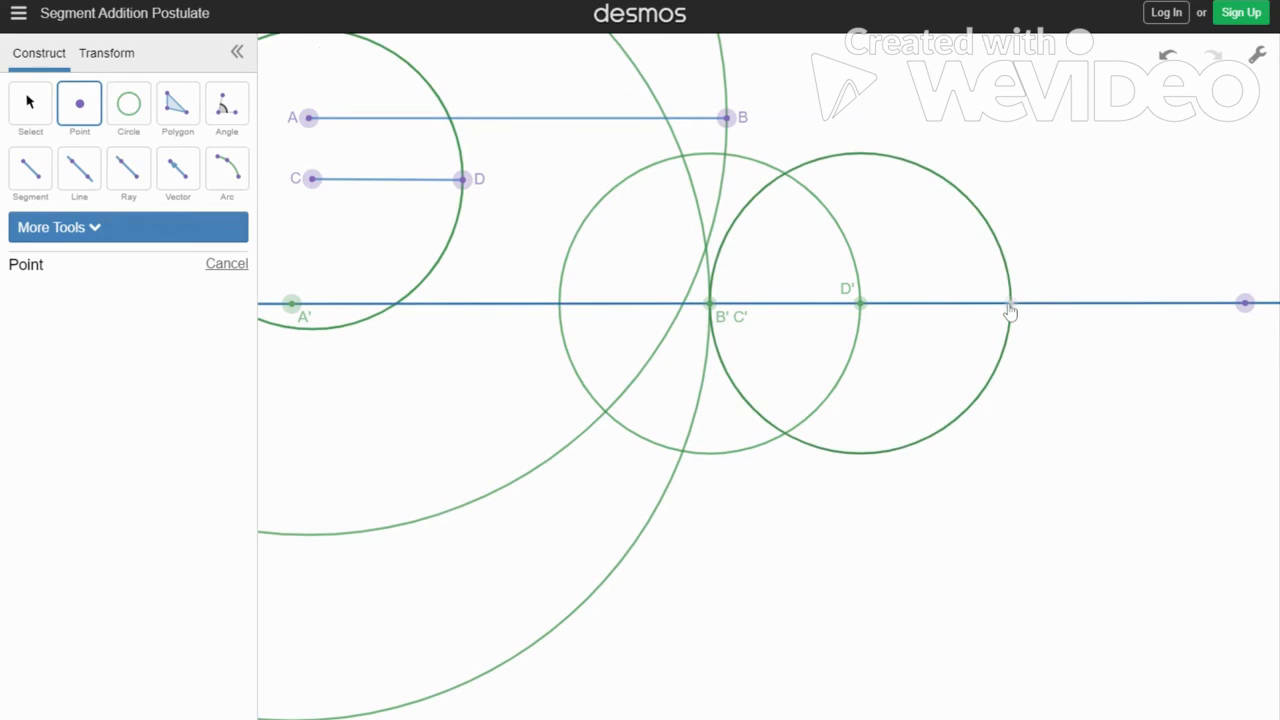
{"action": "left_click", "coordinate": [1010, 306]}
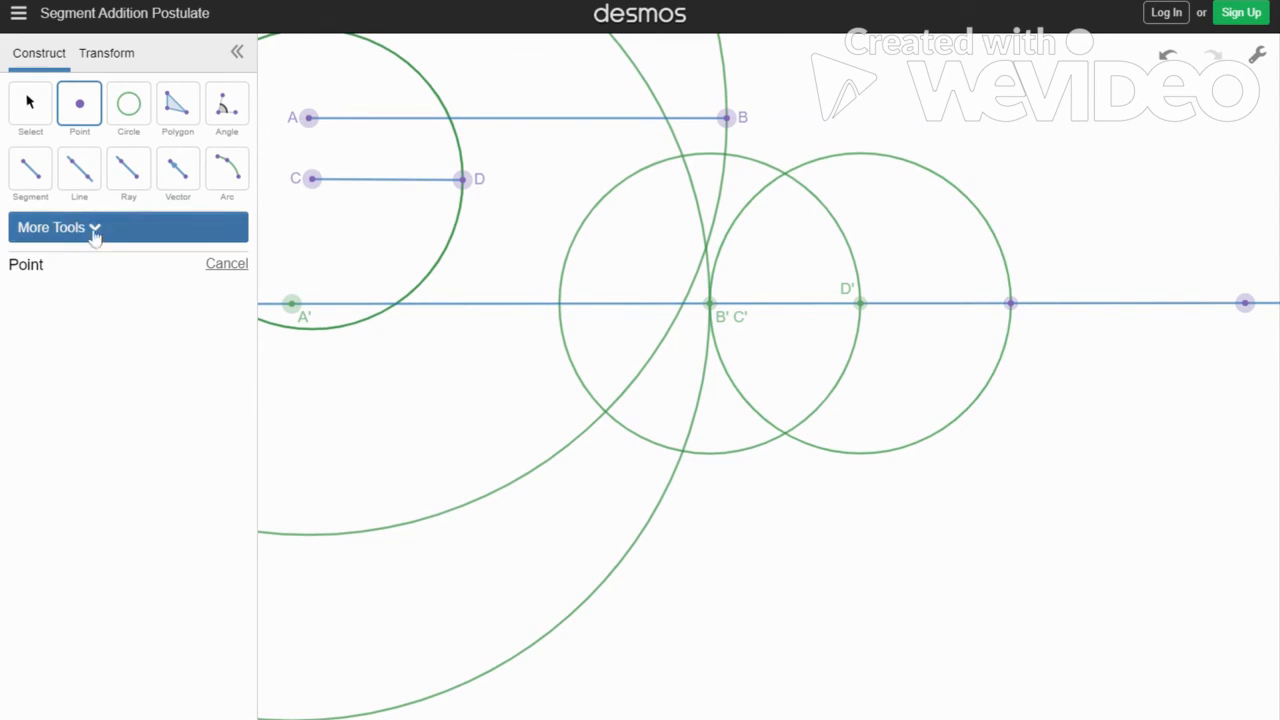
{"action": "left_click", "coordinate": [35, 105]}
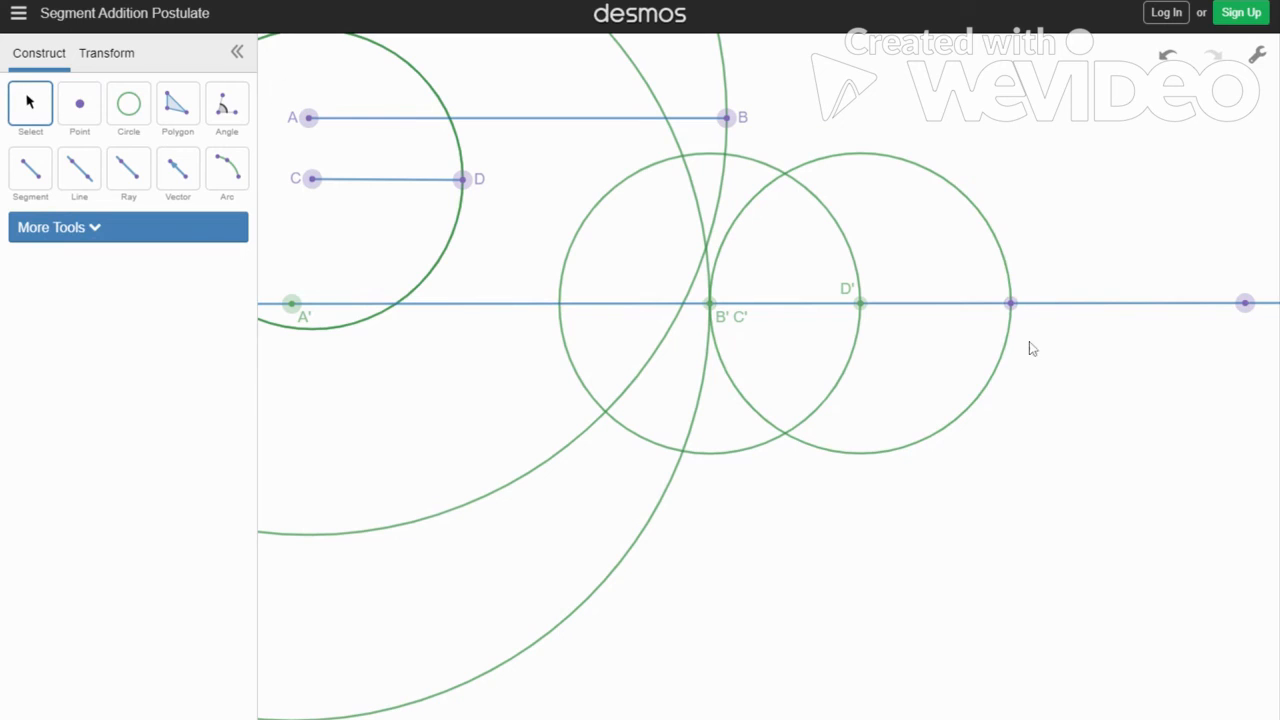
{"action": "left_click", "coordinate": [1012, 305]}
{"action": "left_click", "coordinate": [18, 293]}
{"action": "left_click", "coordinate": [82, 293]}
{"action": "type", "text": "D"}
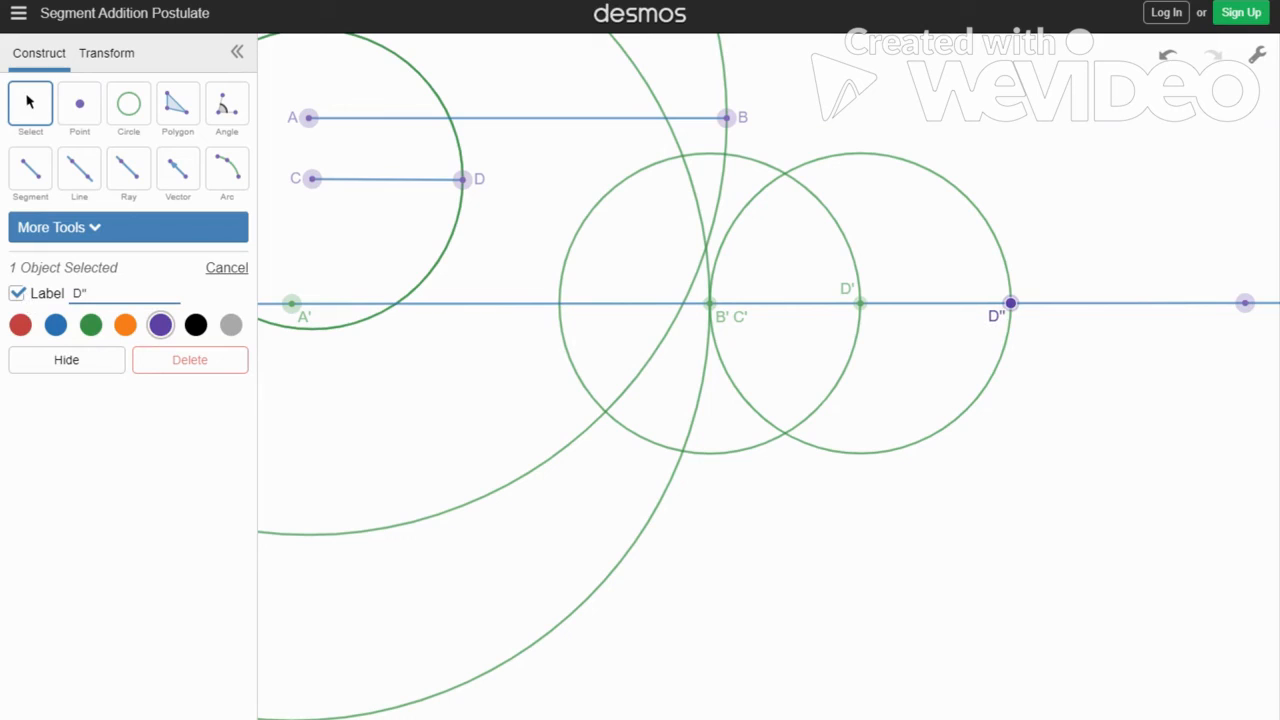
{"action": "left_click", "coordinate": [91, 329]}
{"action": "key", "text": "Escape"}
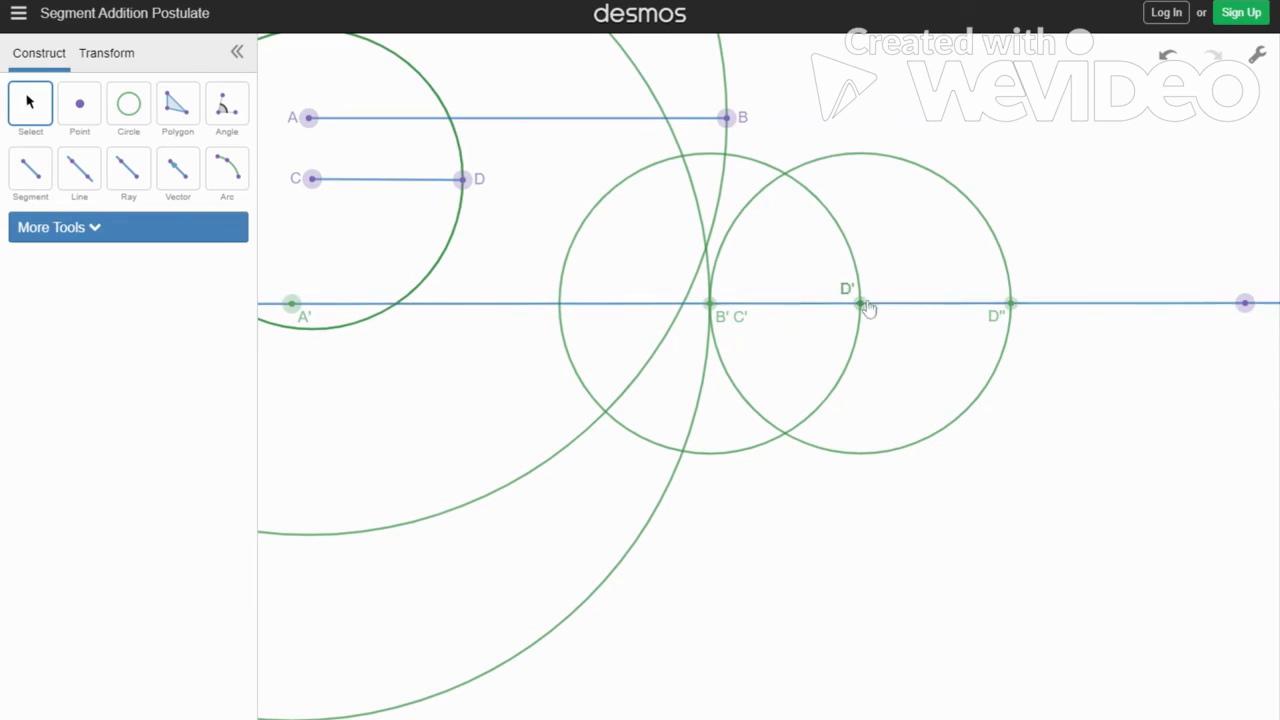
{"action": "left_click", "coordinate": [88, 229]}
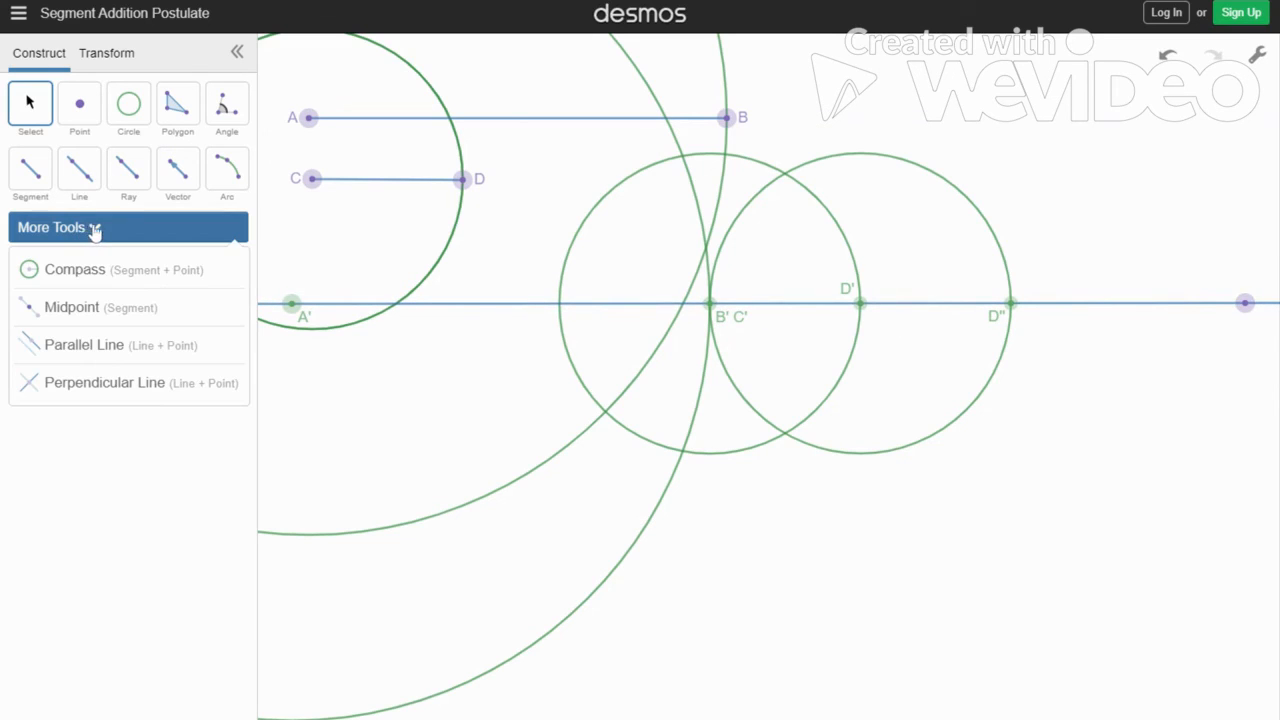
{"action": "left_click", "coordinate": [176, 233]}
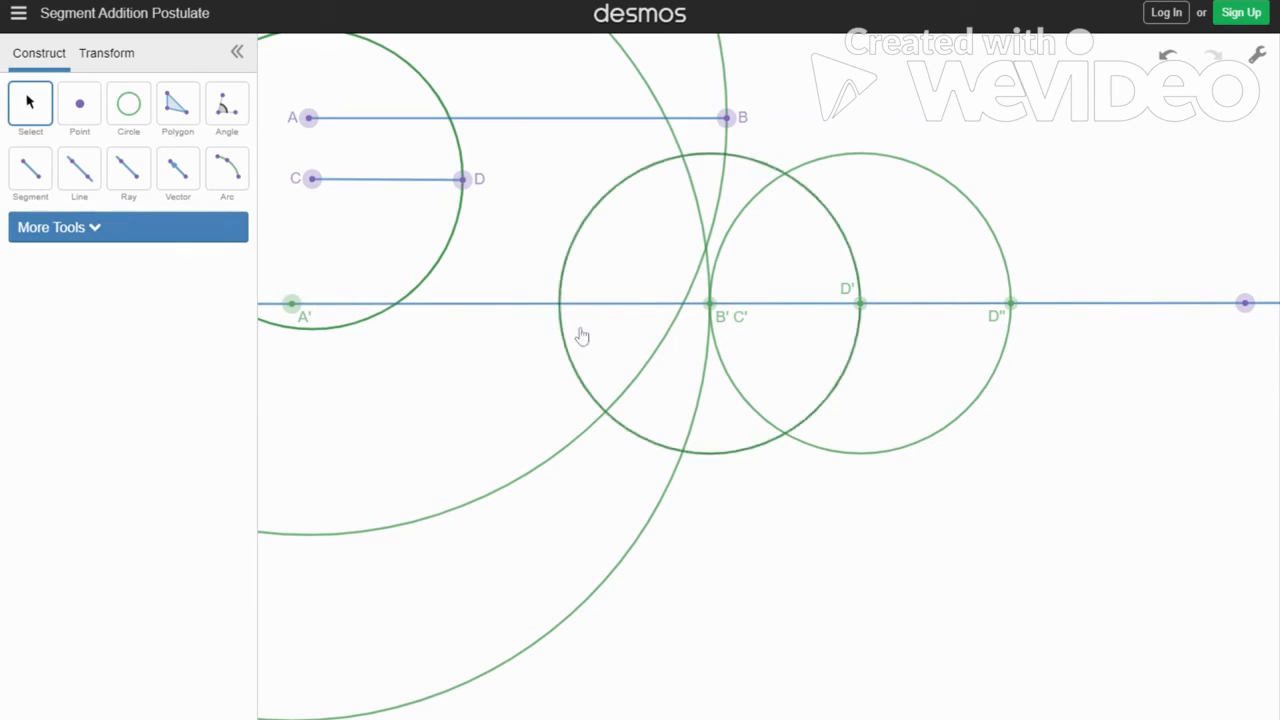